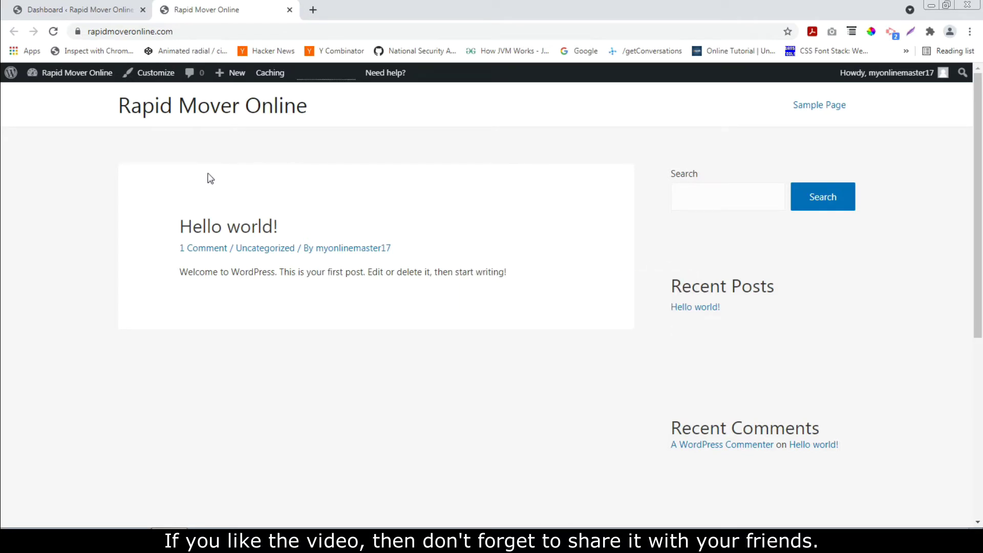
pyautogui.click(105, 11)
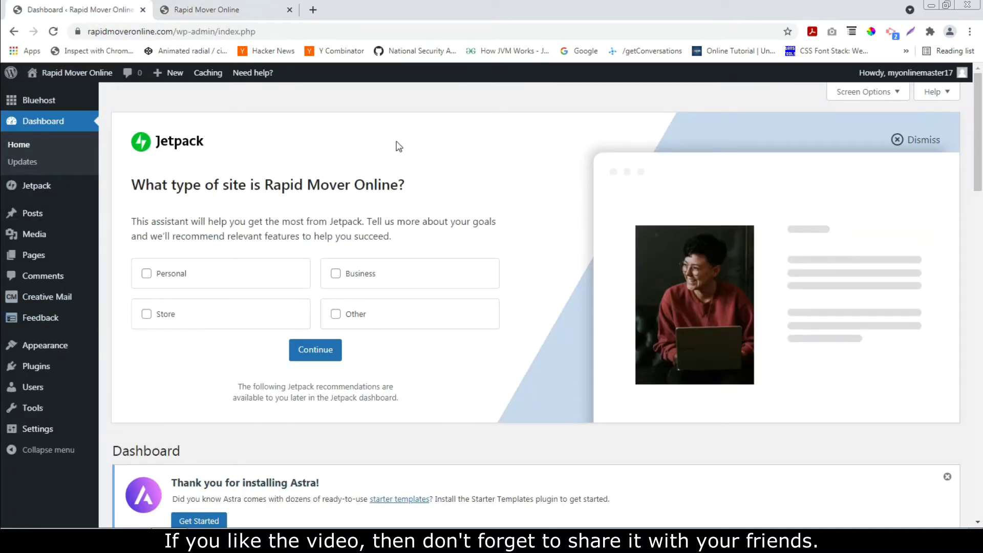
pyautogui.click(229, 7)
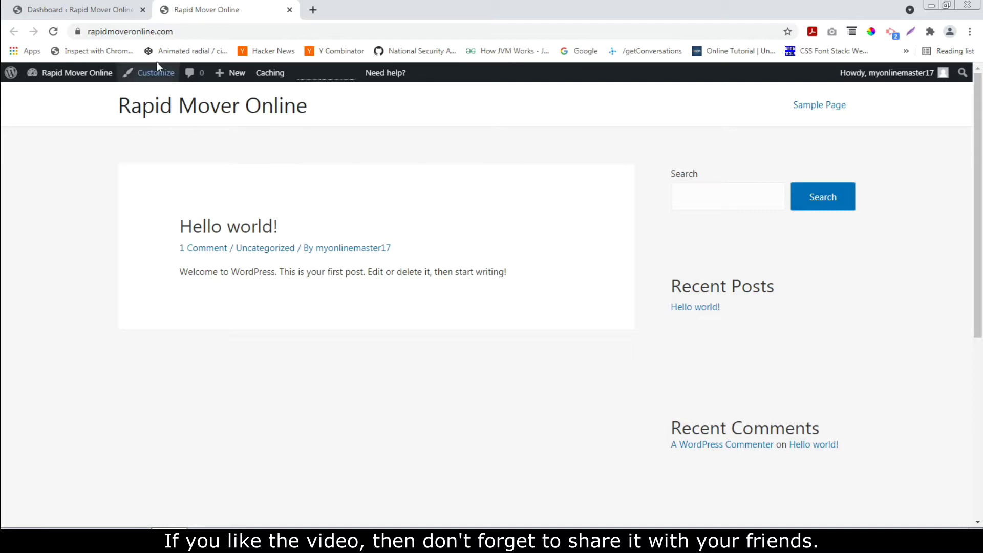
# Step: On the site's admin dashboard, dismiss the Astra installation notice and the Welcome to WordPress panel
pyautogui.click(106, 11)
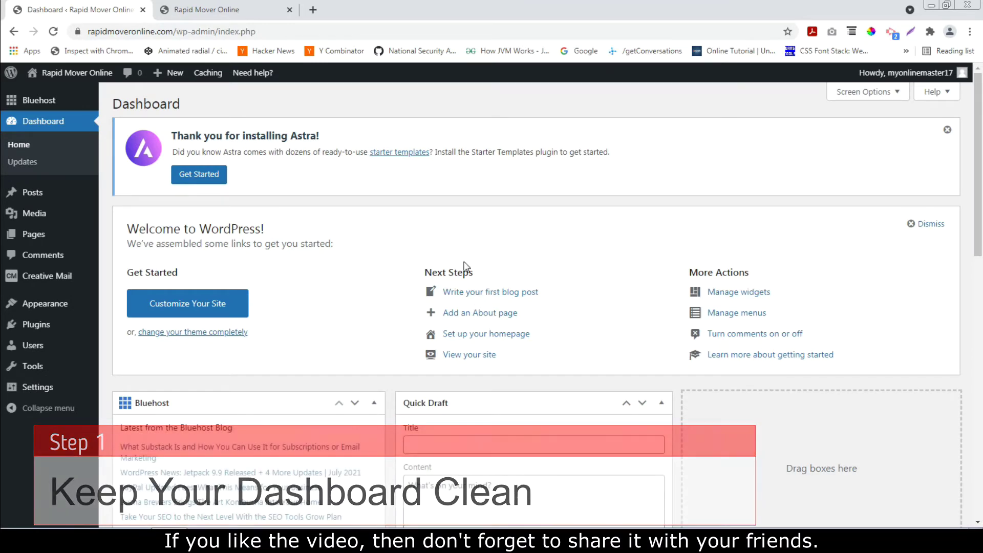
pyautogui.click(947, 130)
pyautogui.click(930, 143)
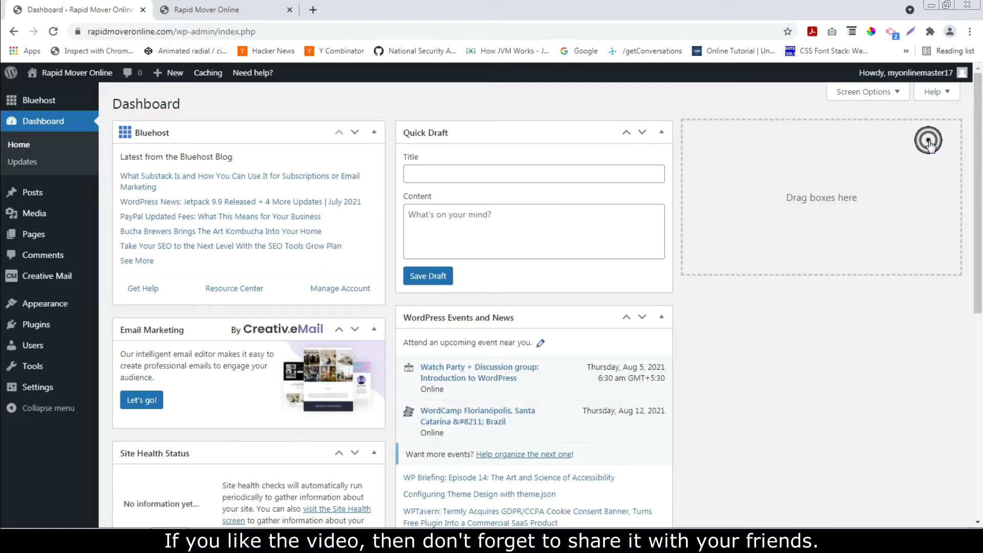
# Step: Hide the Bluehost, Email Marketing, Site Health Status, At a Glance, Activity, Quick Draft, and WordPress Events and News boxes from the dashboard
pyautogui.click(876, 98)
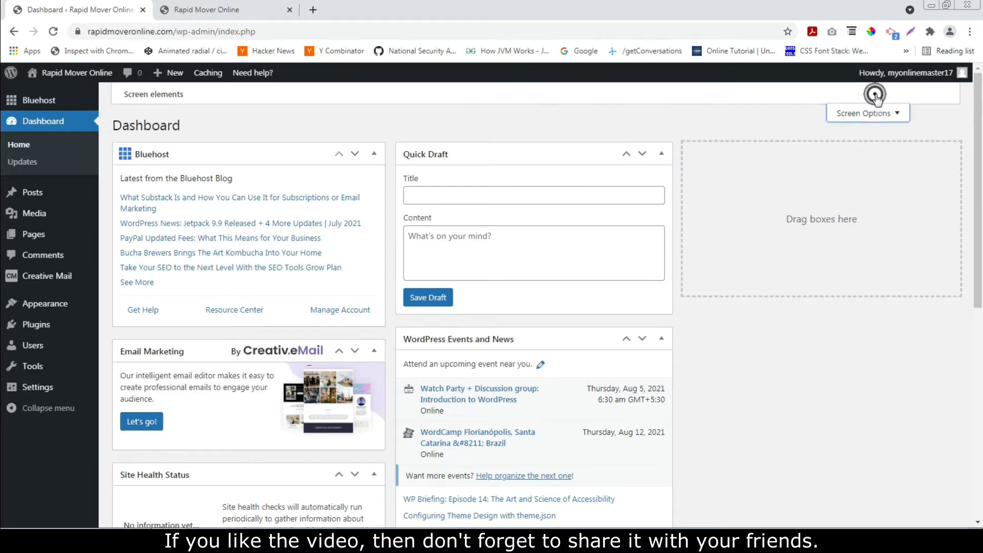
pyautogui.click(128, 146)
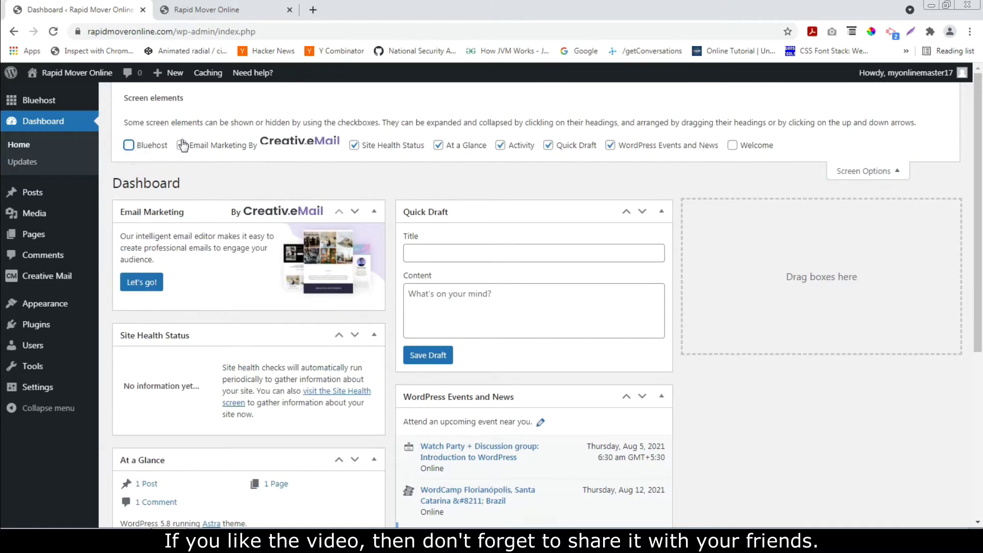
pyautogui.click(181, 146)
pyautogui.click(354, 145)
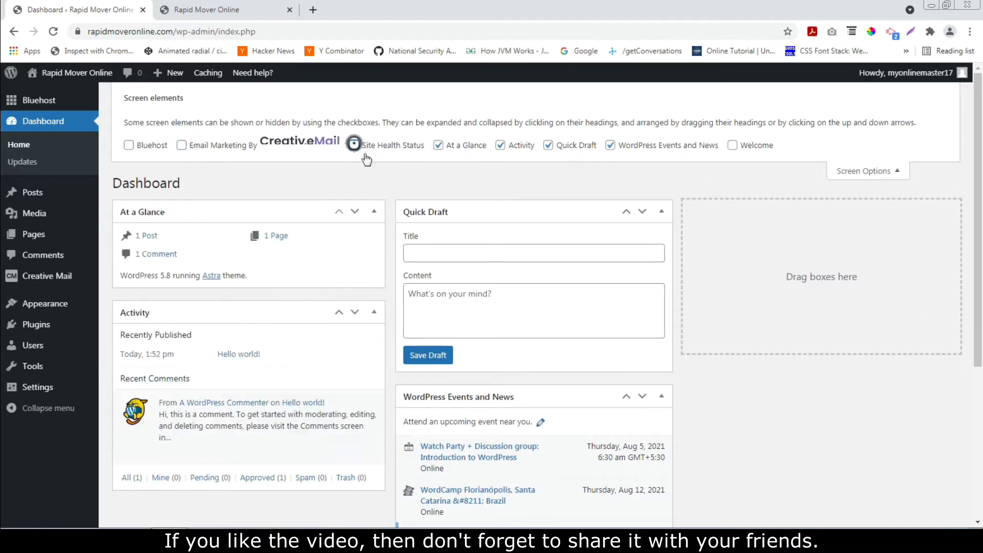
pyautogui.click(438, 146)
pyautogui.click(500, 145)
pyautogui.click(547, 146)
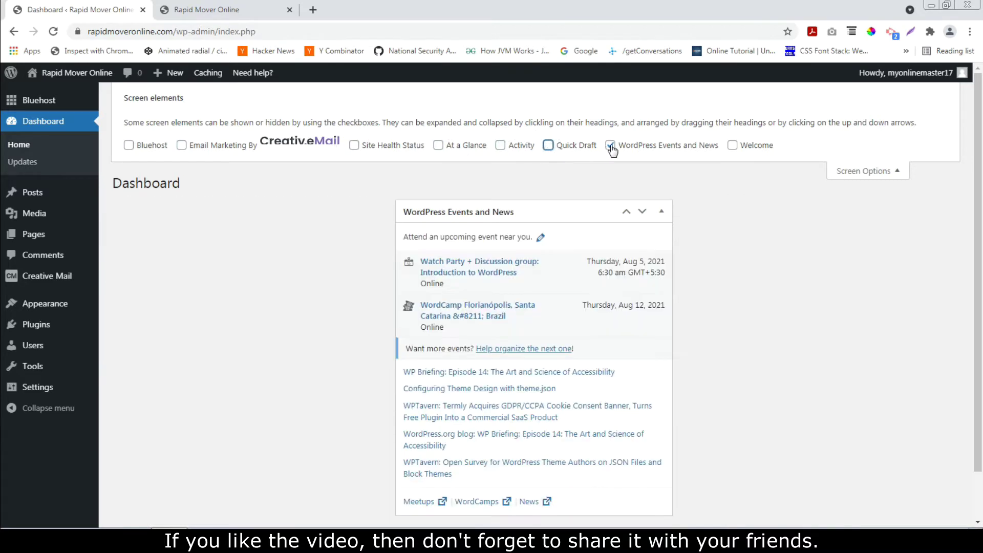
pyautogui.click(610, 145)
pyautogui.click(858, 171)
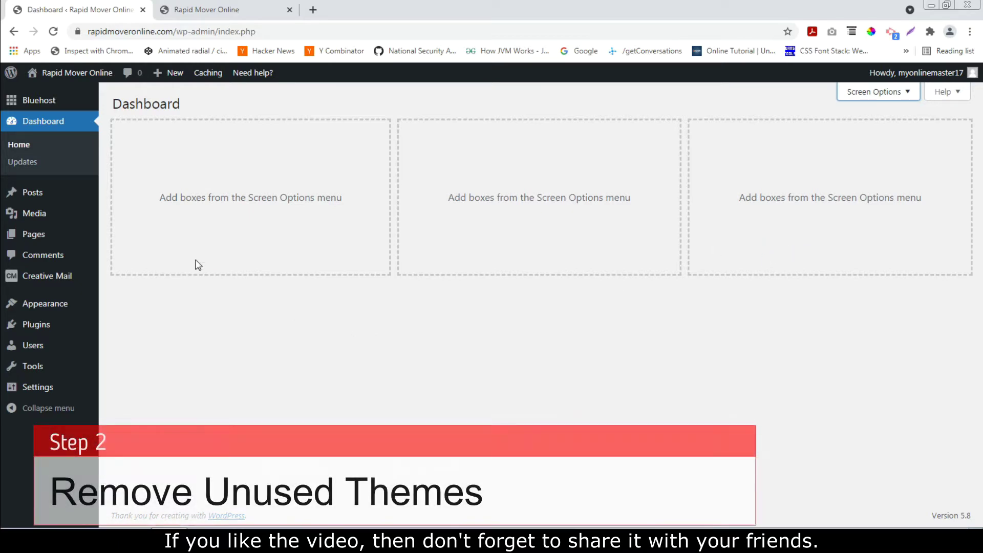
# Step: Delete the unused Sinatra theme from the site's installed themes
pyautogui.moveTo(52, 305)
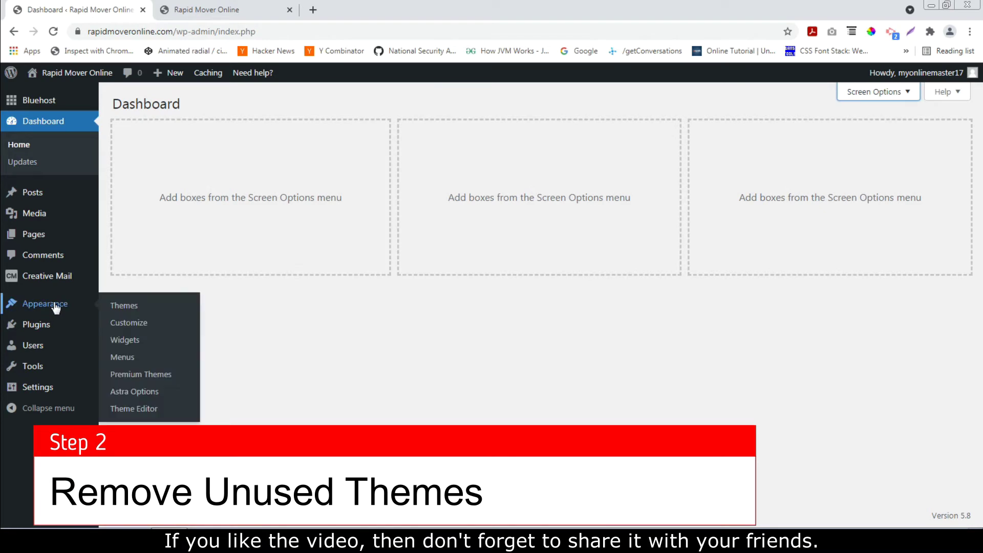
pyautogui.click(123, 304)
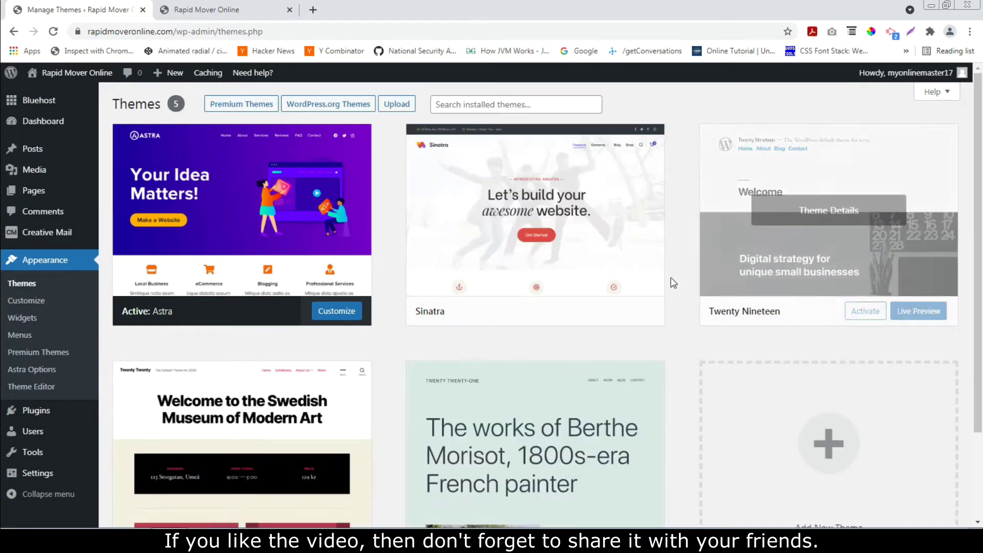
pyautogui.scroll(-1, 677, 276)
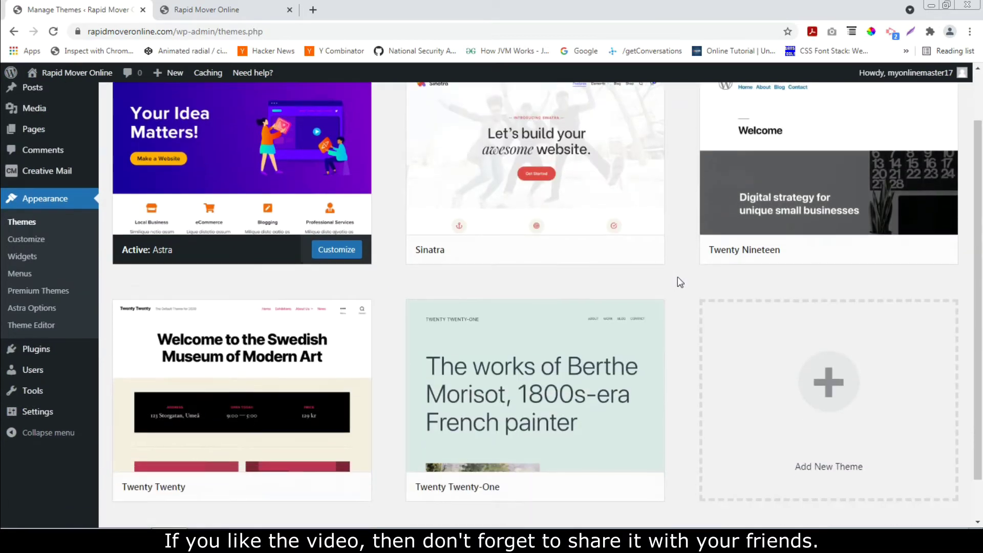
pyautogui.moveTo(787, 206)
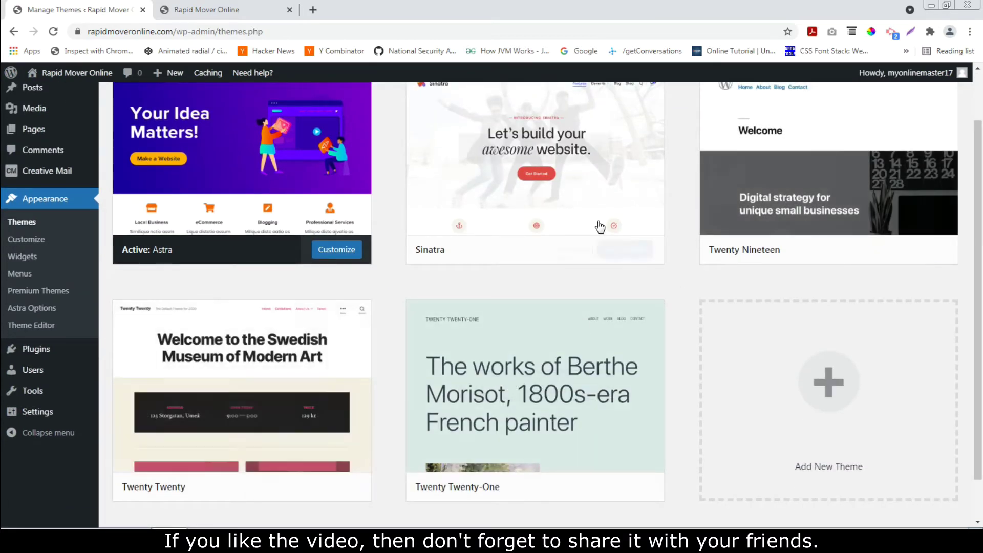
pyautogui.moveTo(550, 387)
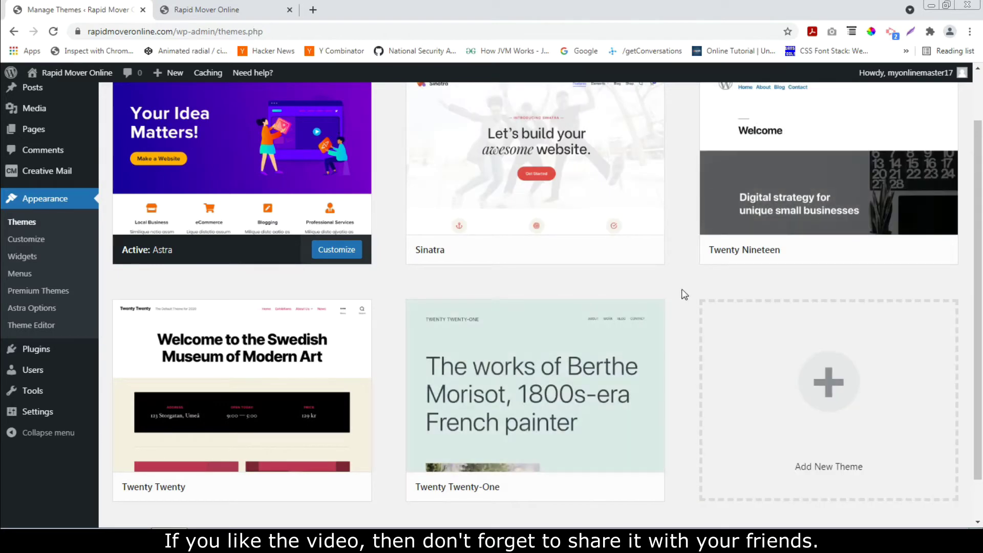
pyautogui.click(627, 189)
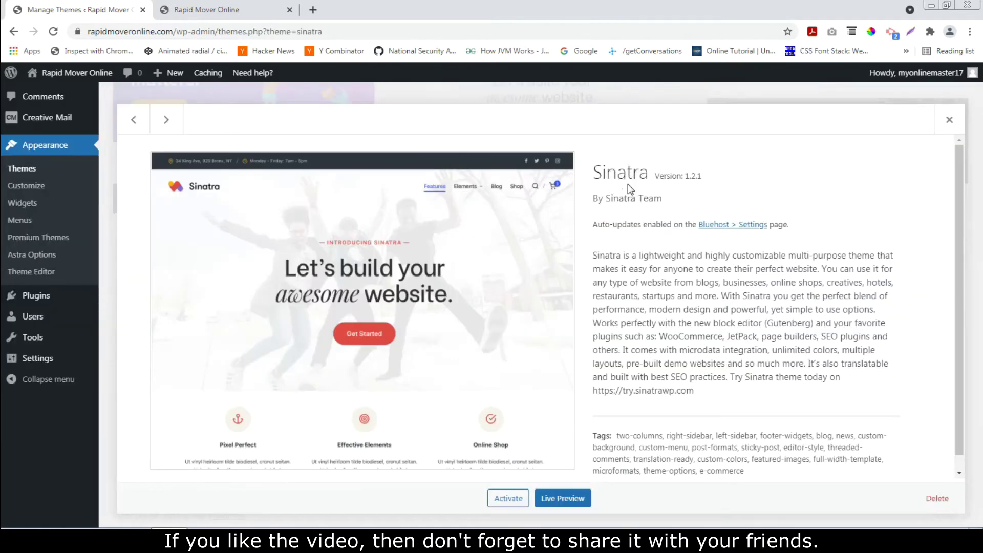
pyautogui.click(938, 499)
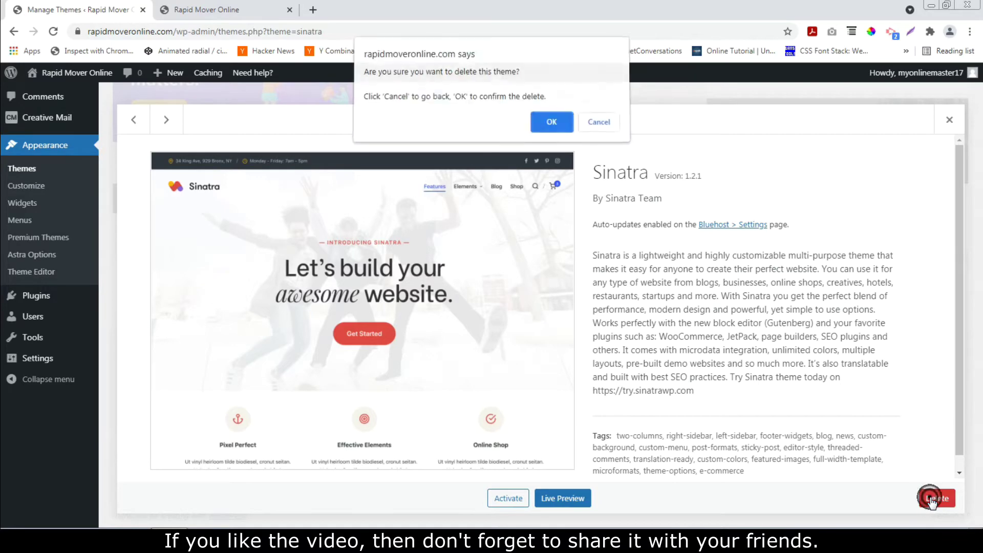
pyautogui.click(551, 126)
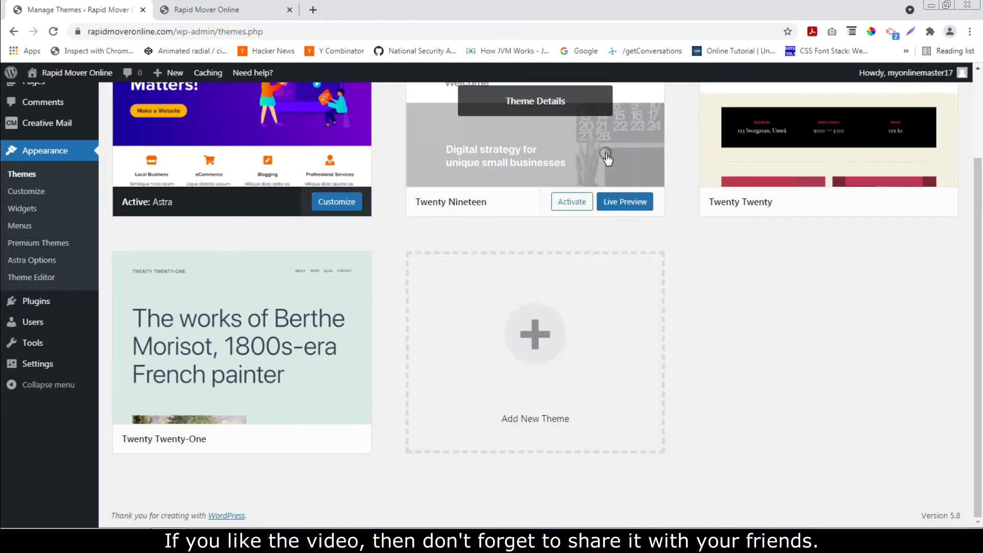
# Step: Delete the unused Twenty Nineteen and Twenty Twenty themes
pyautogui.click(607, 159)
pyautogui.click(928, 495)
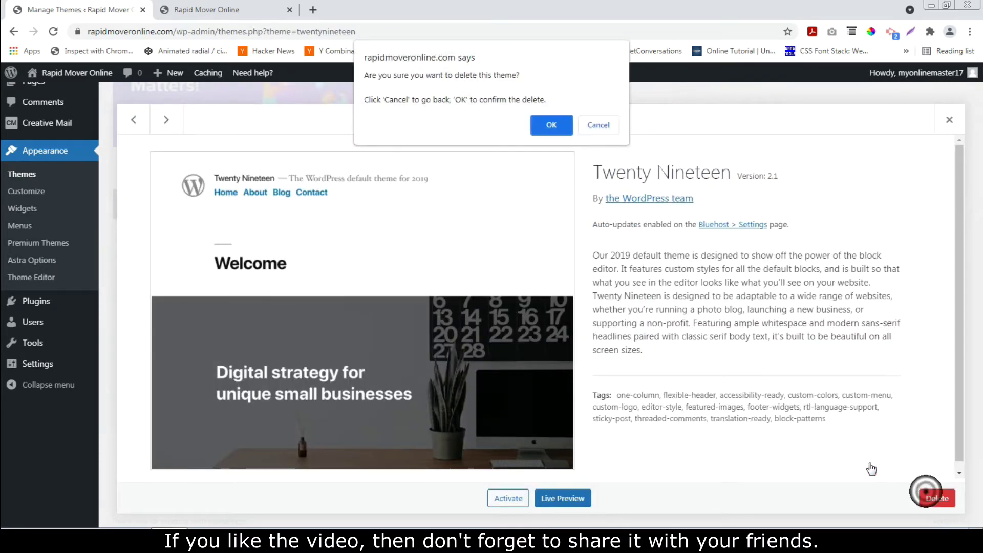
pyautogui.click(548, 127)
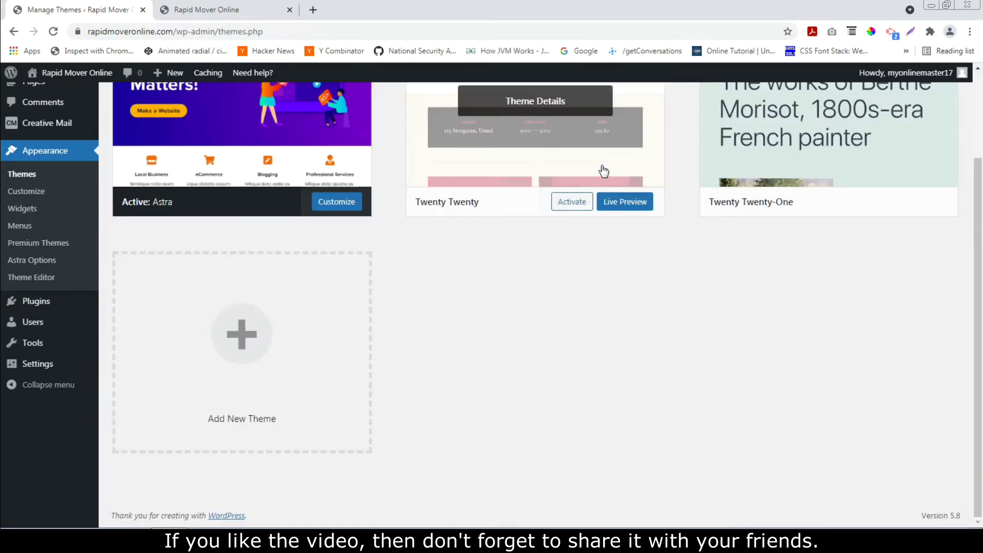
pyautogui.click(601, 162)
pyautogui.click(937, 498)
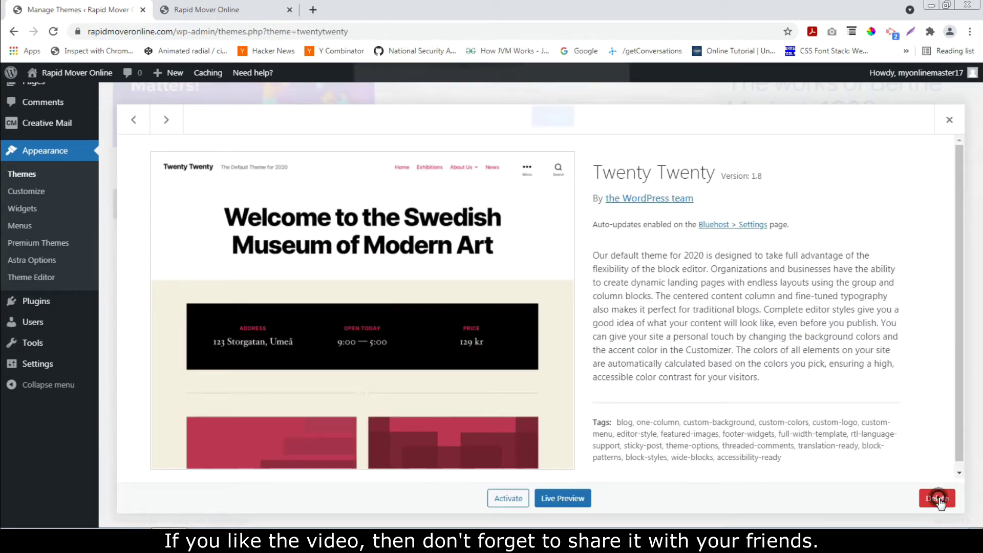
pyautogui.click(552, 126)
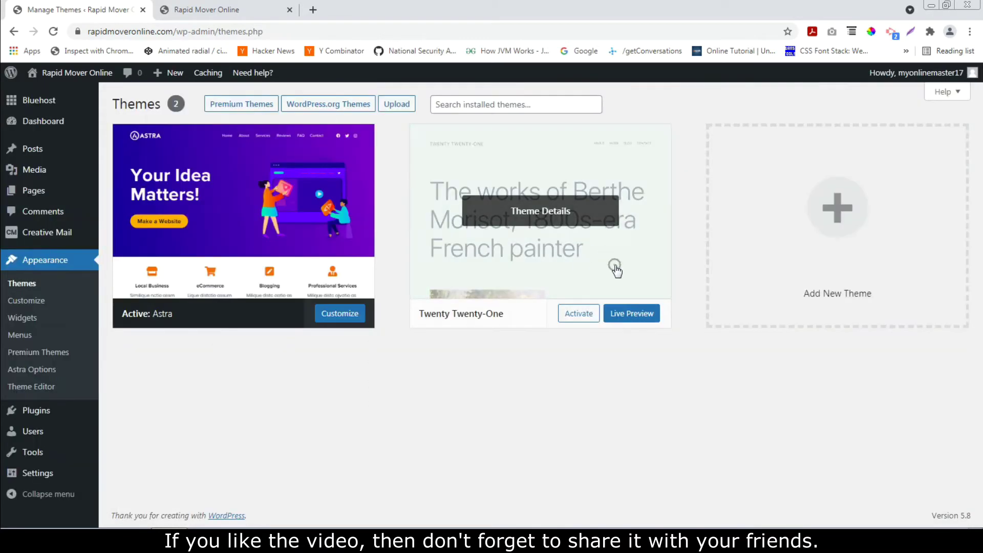
# Step: Delete the Twenty Twenty-One theme and check which theme is current
pyautogui.click(614, 266)
pyautogui.click(937, 498)
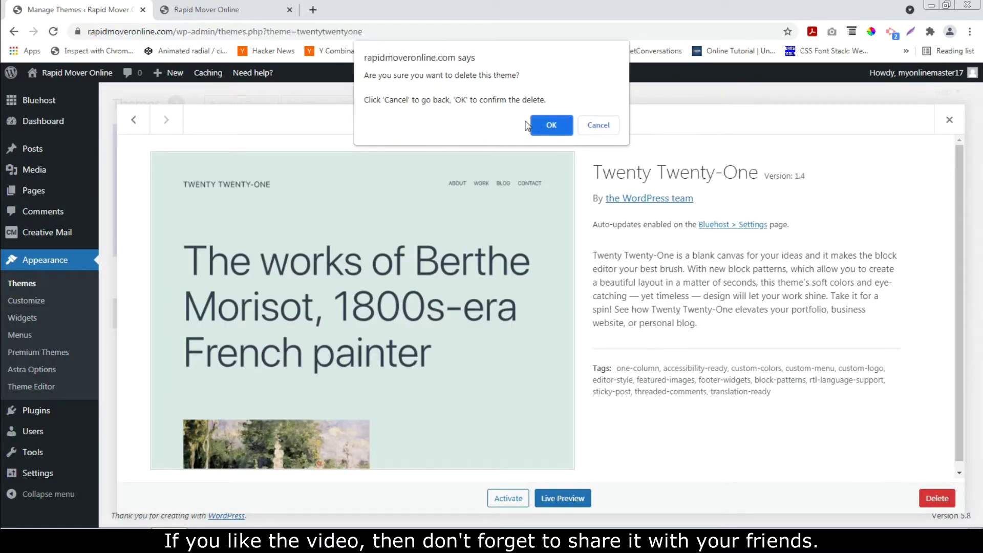
pyautogui.click(551, 125)
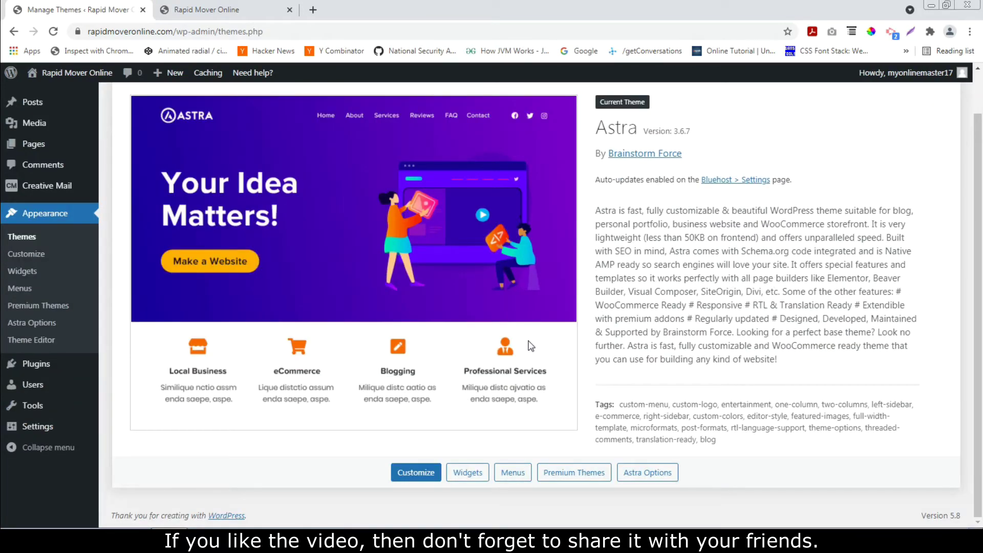
pyautogui.scroll(1, 531, 347)
pyautogui.moveTo(593, 178); pyautogui.dragTo(636, 174)
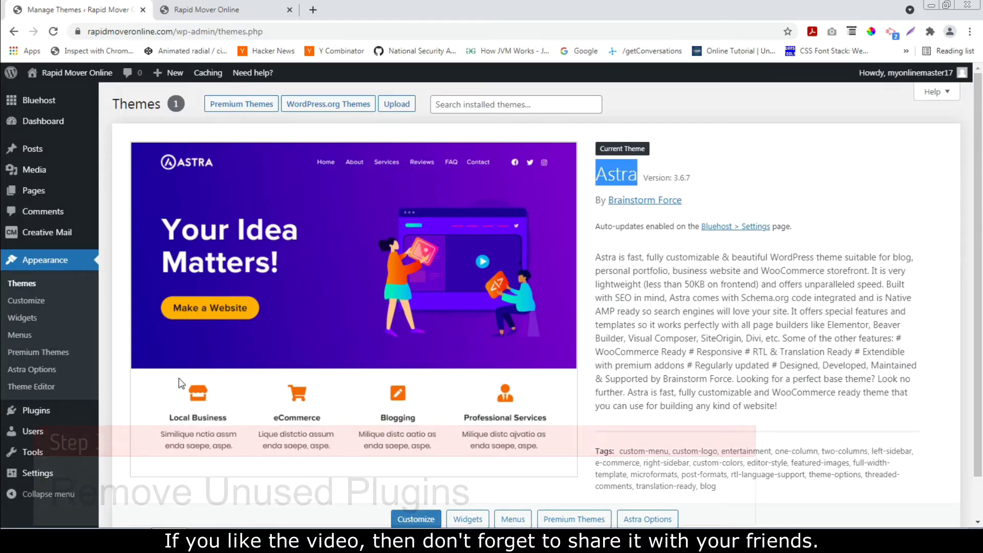
# Step: Bulk-deactivate all five installed plugins: Akismet Anti-Spam, Bluehost, Creative Mail by Constant Contact, Hello Dolly and Jetpack
pyautogui.moveTo(42, 418)
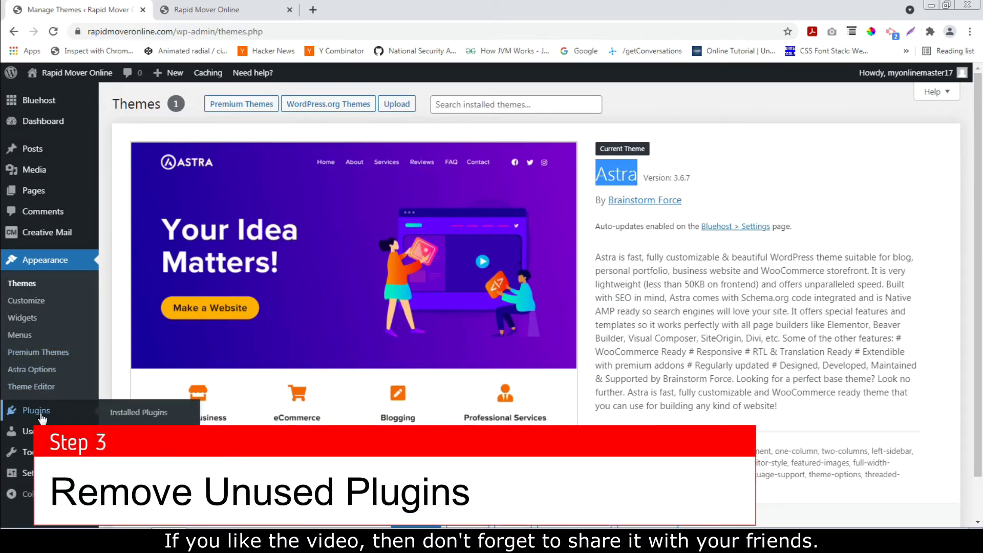
pyautogui.click(139, 414)
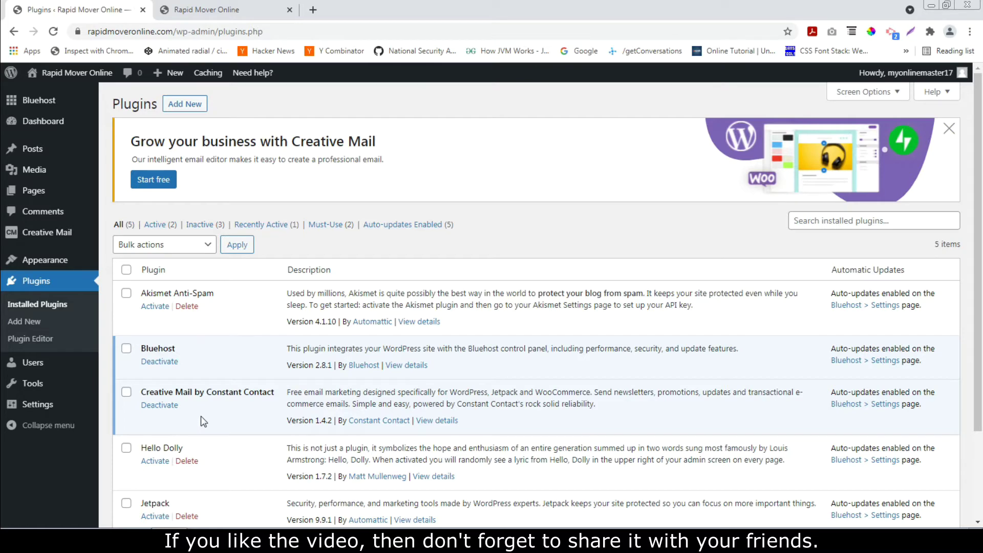
pyautogui.scroll(-2, 201, 417)
pyautogui.scroll(2, 200, 418)
pyautogui.click(126, 272)
pyautogui.click(126, 269)
pyautogui.click(126, 294)
pyautogui.click(126, 271)
pyautogui.click(125, 344)
pyautogui.doubleClick(126, 393)
pyautogui.click(126, 447)
pyautogui.click(126, 392)
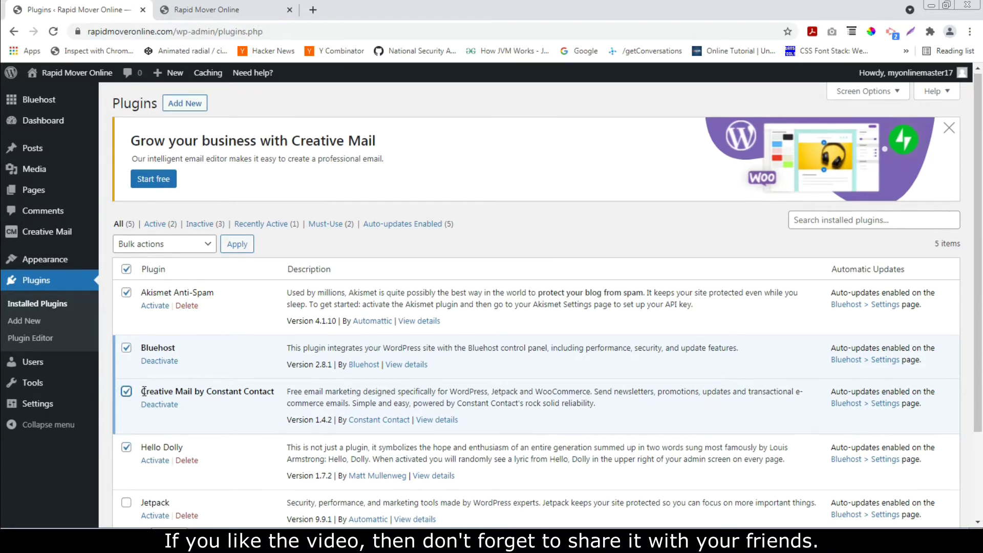
pyautogui.scroll(-2, 128, 394)
pyautogui.click(125, 392)
pyautogui.scroll(2, 180, 364)
pyautogui.click(174, 245)
pyautogui.click(160, 303)
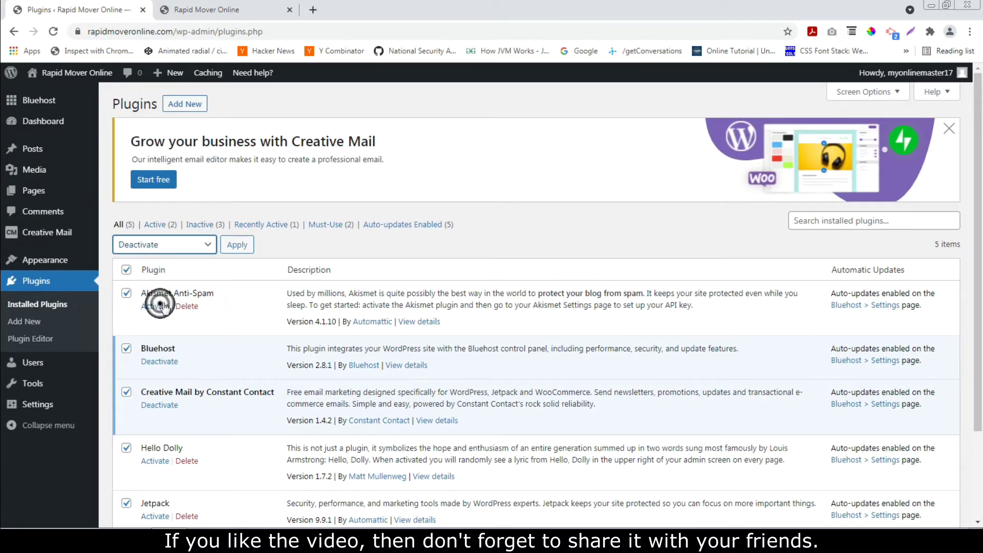
pyautogui.click(237, 245)
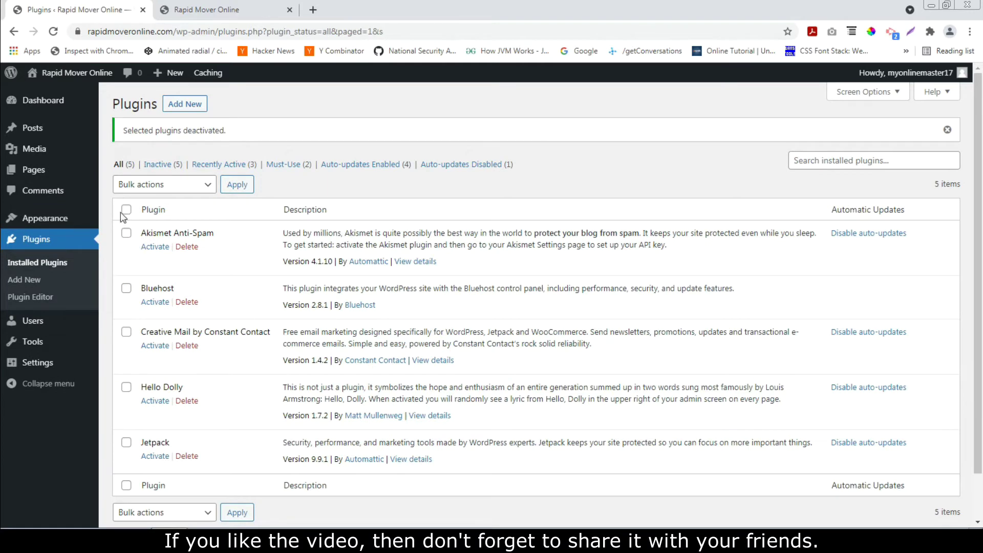
# Step: Bulk-delete the deactivated Akismet Anti-Spam, Bluehost, Creative Mail, Hello Dolly and Jetpack plugins and confirm the deletion
pyautogui.click(126, 209)
pyautogui.click(126, 233)
pyautogui.click(126, 289)
pyautogui.click(126, 331)
pyautogui.click(125, 387)
pyautogui.click(126, 442)
pyautogui.click(177, 184)
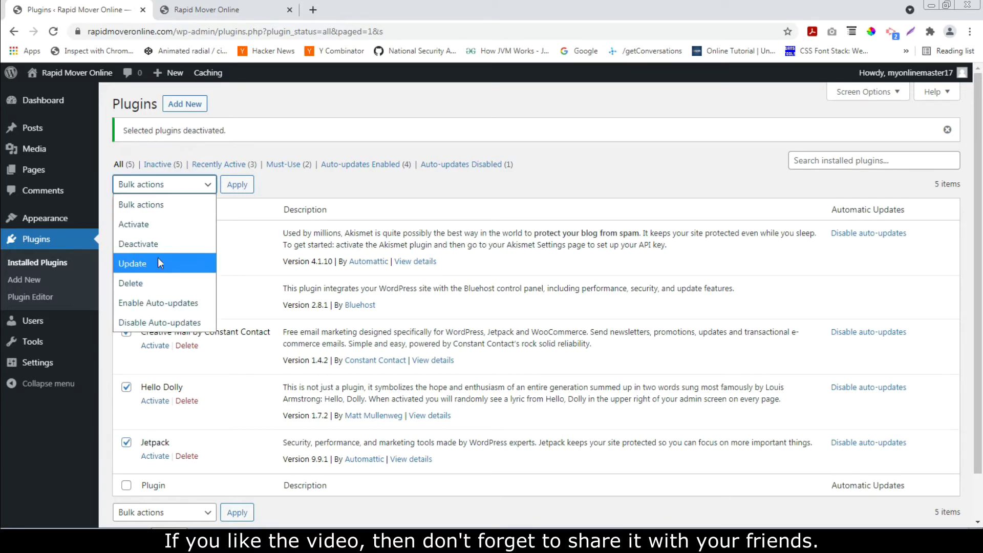
pyautogui.click(160, 283)
pyautogui.click(237, 185)
pyautogui.click(549, 111)
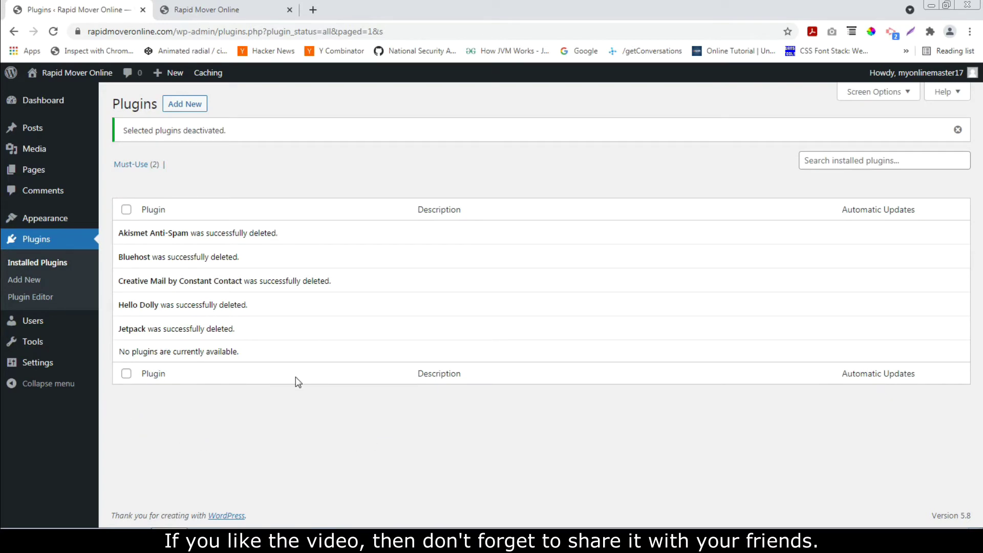
# Step: Open the site's general settings and review the site title
pyautogui.moveTo(48, 364)
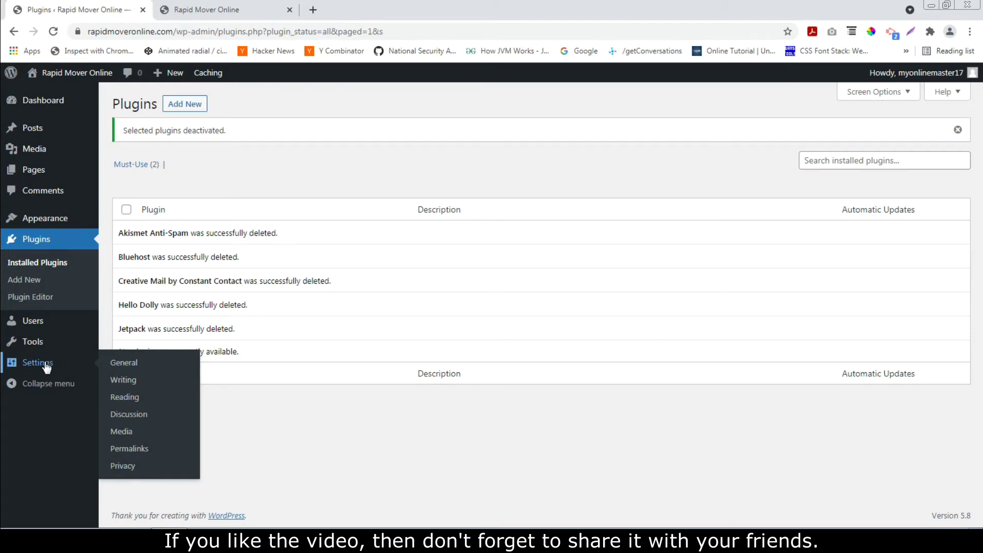
pyautogui.click(125, 362)
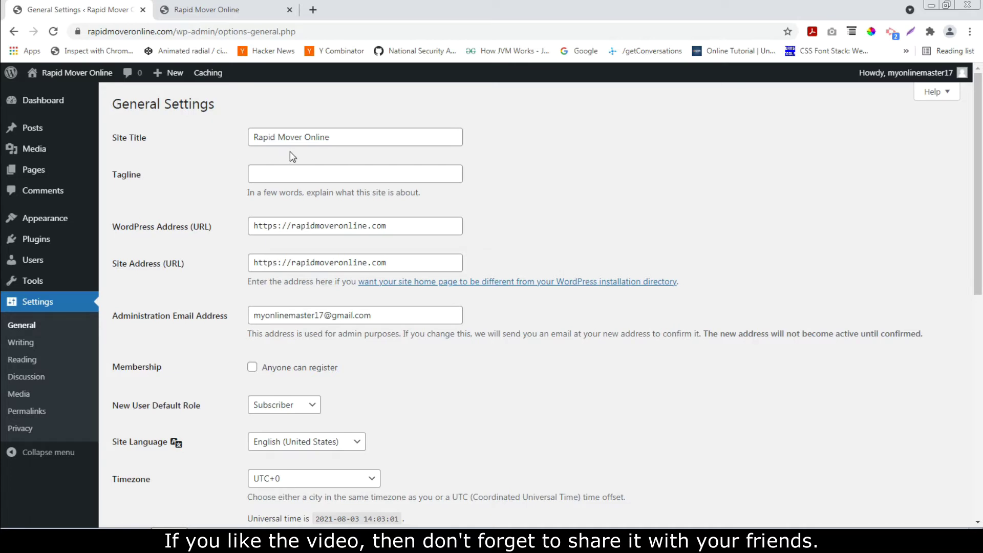
pyautogui.moveTo(350, 135); pyautogui.dragTo(249, 134)
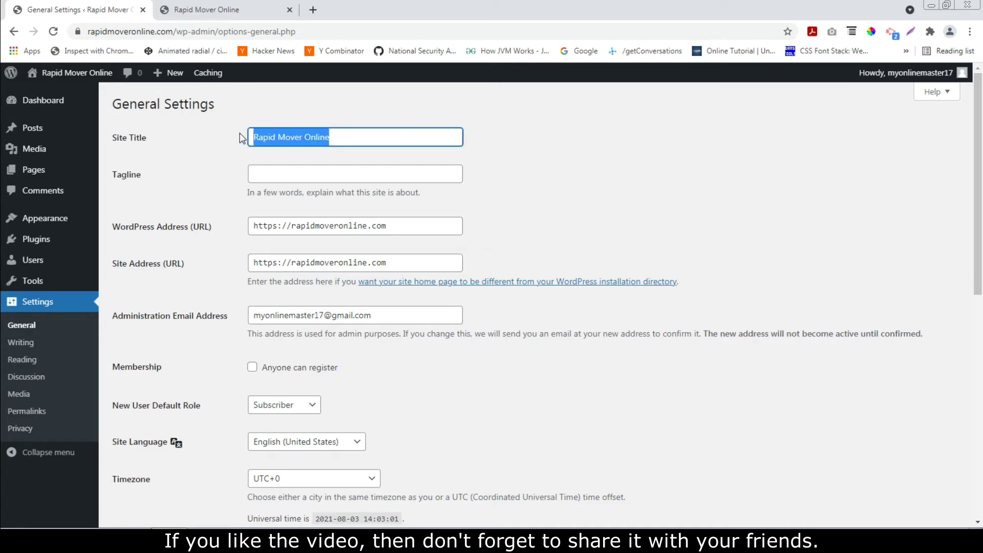
pyautogui.click(348, 128)
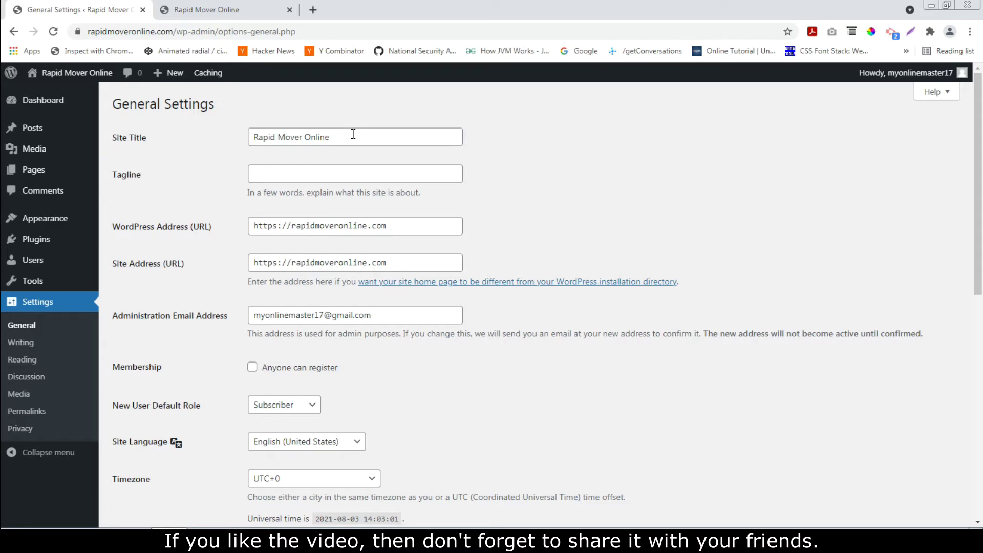
# Step: Set the site's tagline to "One Stop Solution for All Cosmetic Product"
pyautogui.click(320, 167)
pyautogui.write('One Stop ')
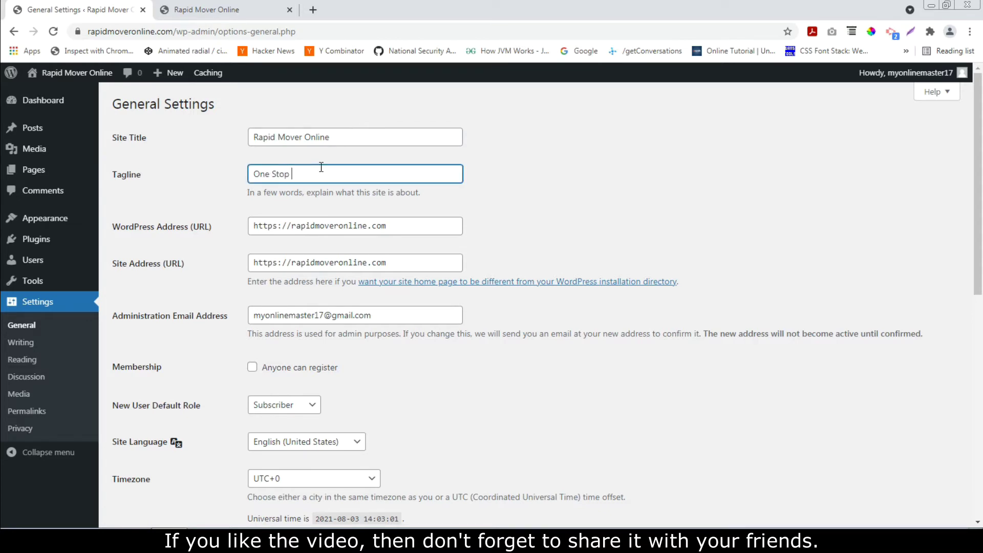
pyautogui.write('Solution for All Cosmetic Product')
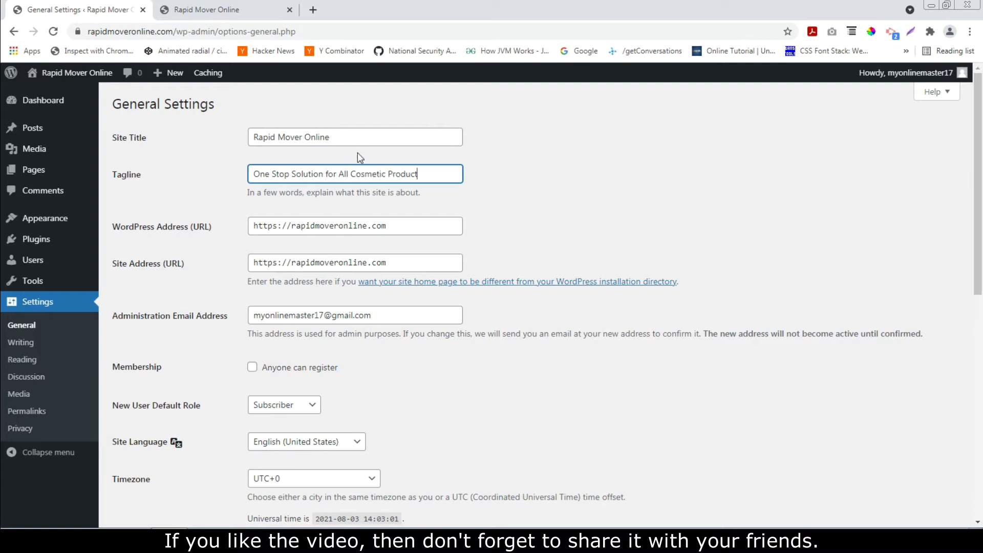
pyautogui.scroll(-2, 499, 199)
pyautogui.scroll(2, 495, 199)
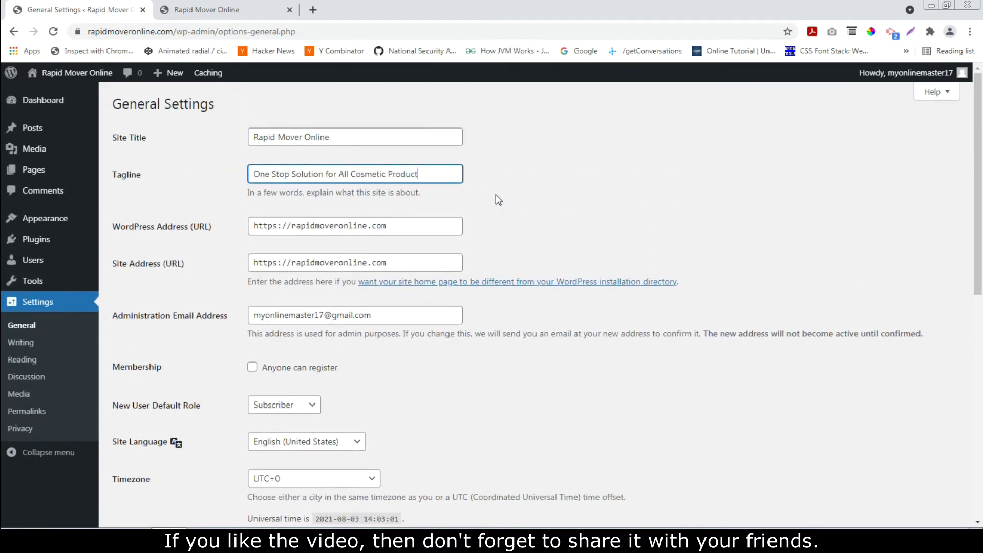
# Step: Check that the WordPress and site addresses use https, and review the administration email address
pyautogui.click(275, 225)
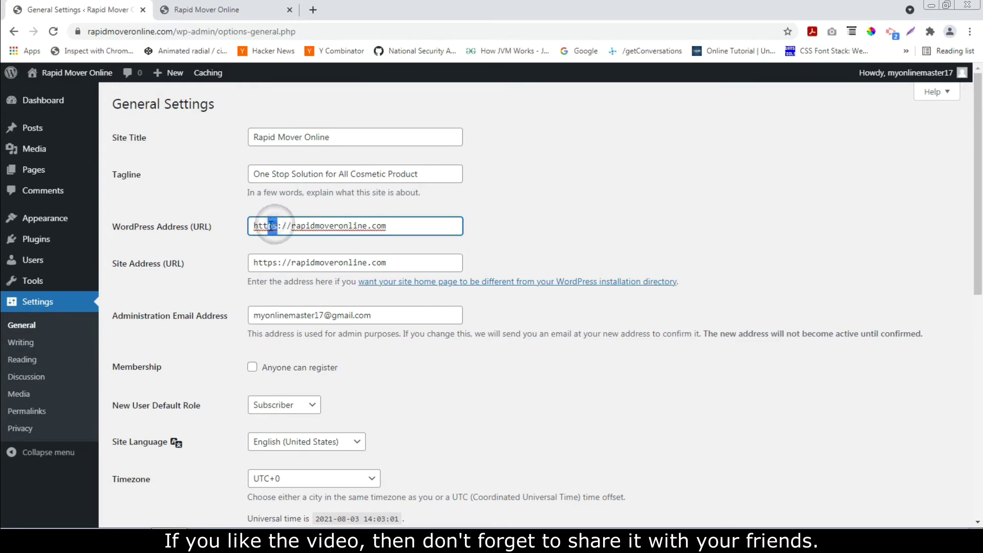
pyautogui.moveTo(277, 225); pyautogui.dragTo(272, 225)
pyautogui.click(393, 226)
pyautogui.click(401, 265)
pyautogui.scroll(-2, 469, 255)
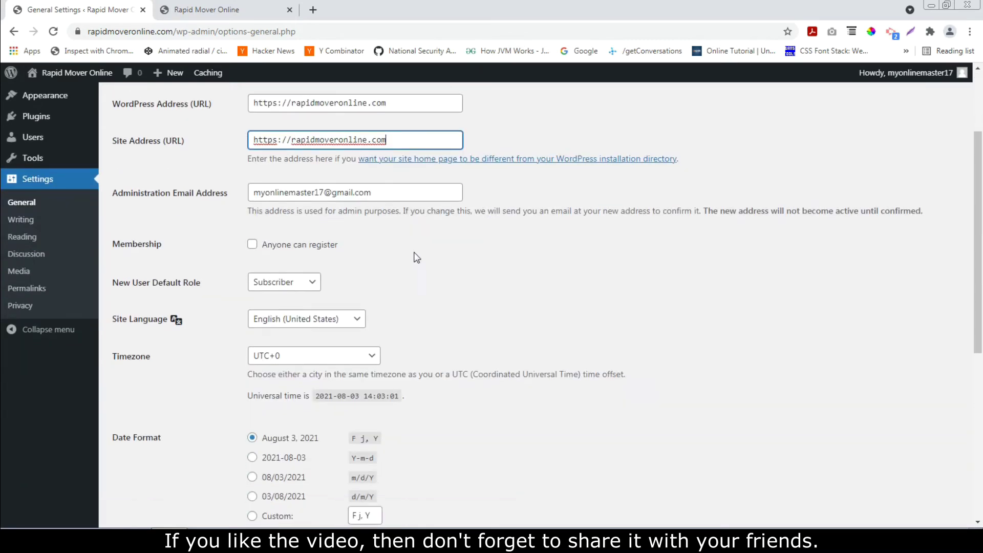
pyautogui.click(387, 193)
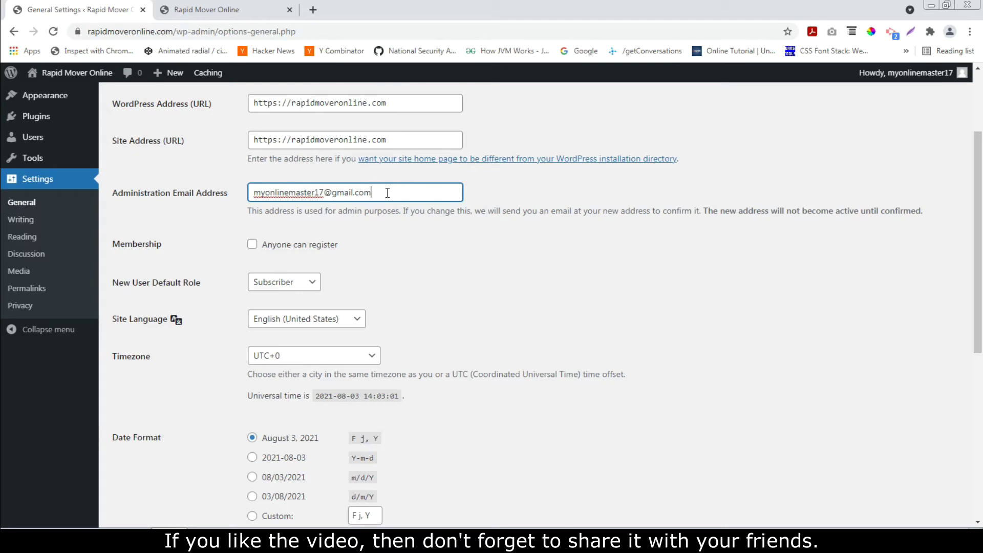
pyautogui.scroll(2, 418, 264)
pyautogui.scroll(-4, 418, 264)
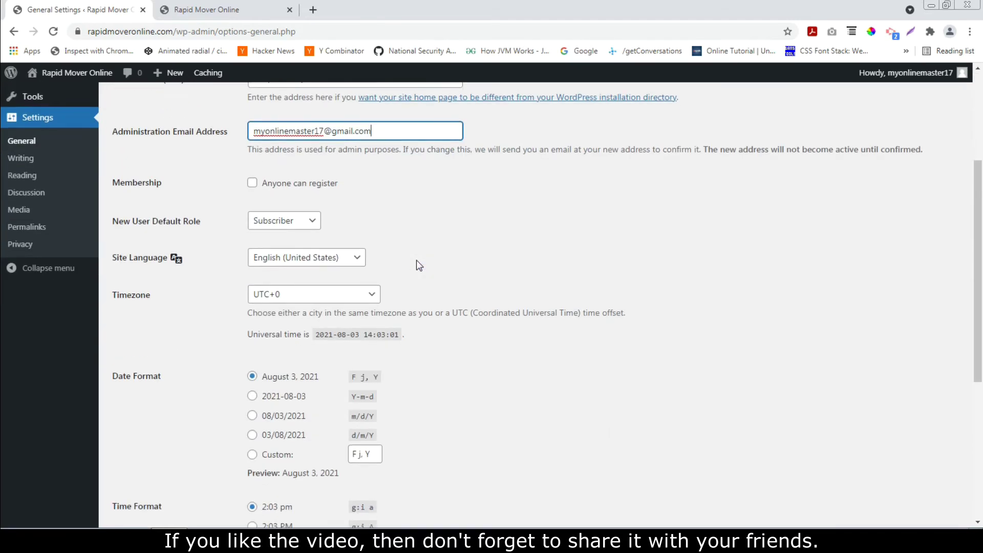
# Step: Set the site's timezone to the manual offset UTC+5:30
pyautogui.scroll(-1, 419, 265)
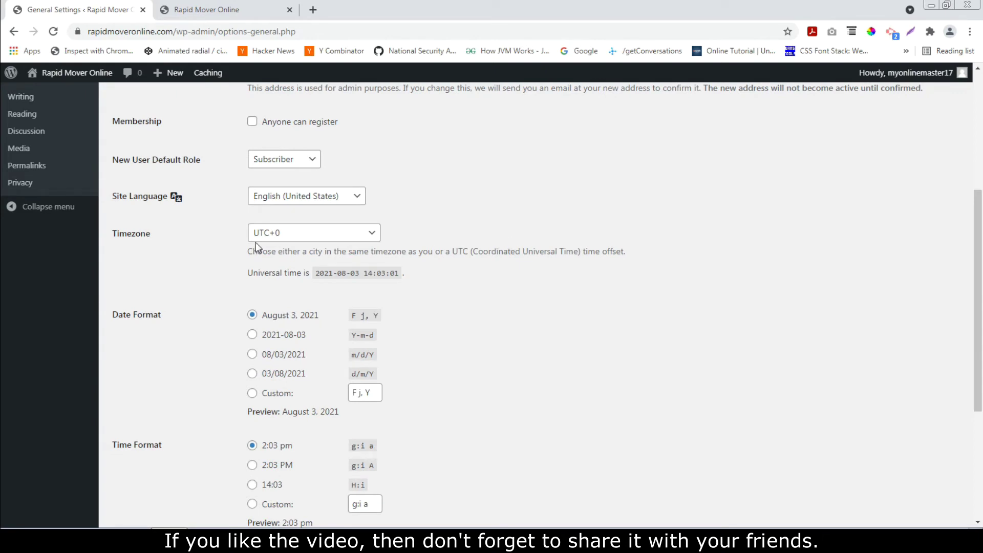
pyautogui.click(300, 232)
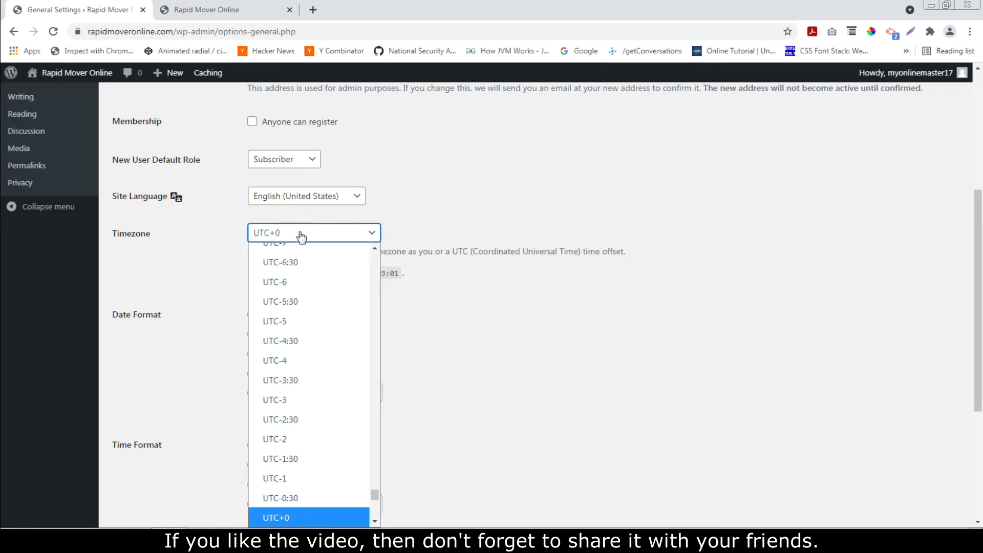
pyautogui.scroll(1, 299, 376)
pyautogui.scroll(5, 300, 376)
pyautogui.scroll(-20, 299, 376)
pyautogui.scroll(2, 300, 376)
pyautogui.scroll(20, 300, 377)
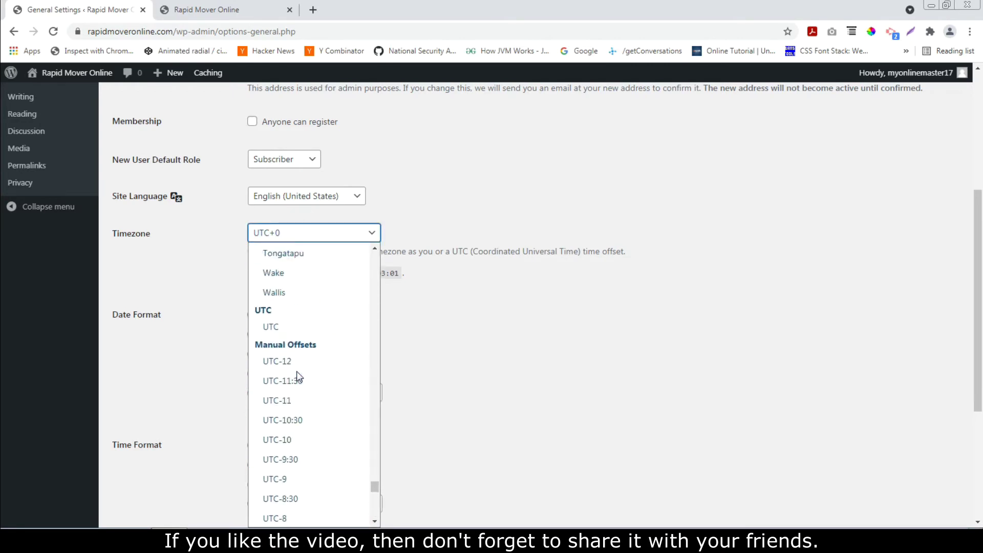
pyautogui.scroll(6, 299, 376)
pyautogui.scroll(-13, 299, 376)
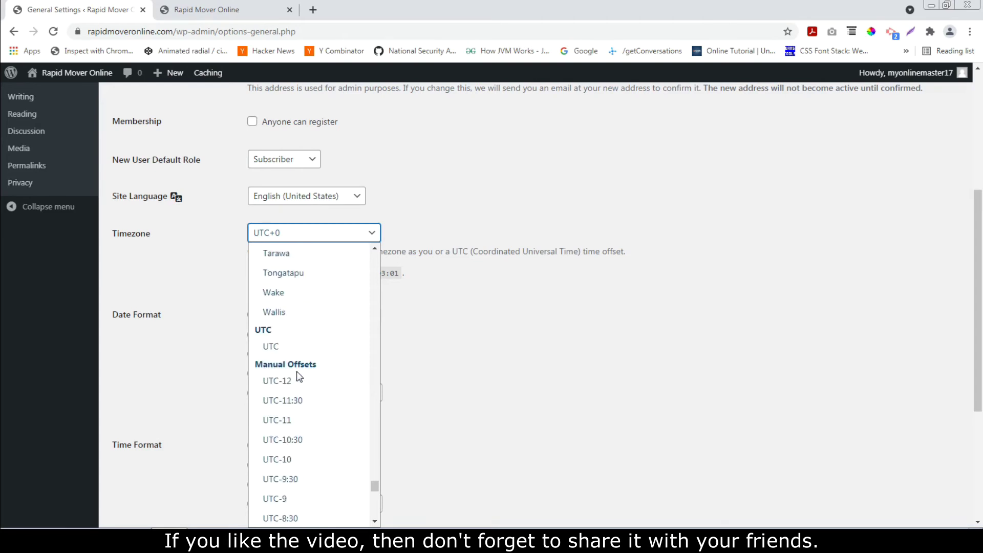
pyautogui.scroll(-10, 299, 376)
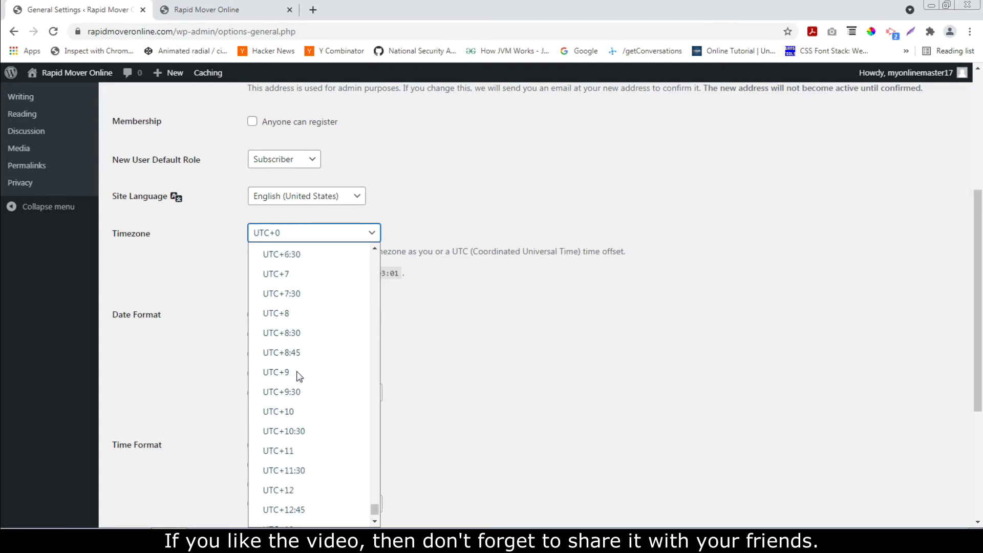
pyautogui.click(307, 267)
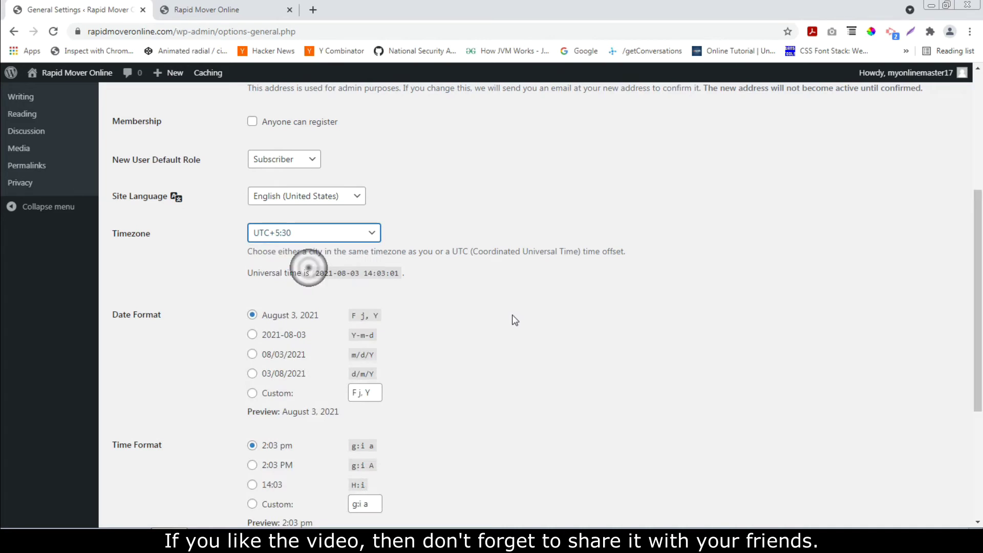
# Step: Check the date and time formats and save the general settings
pyautogui.scroll(-2, 410, 278)
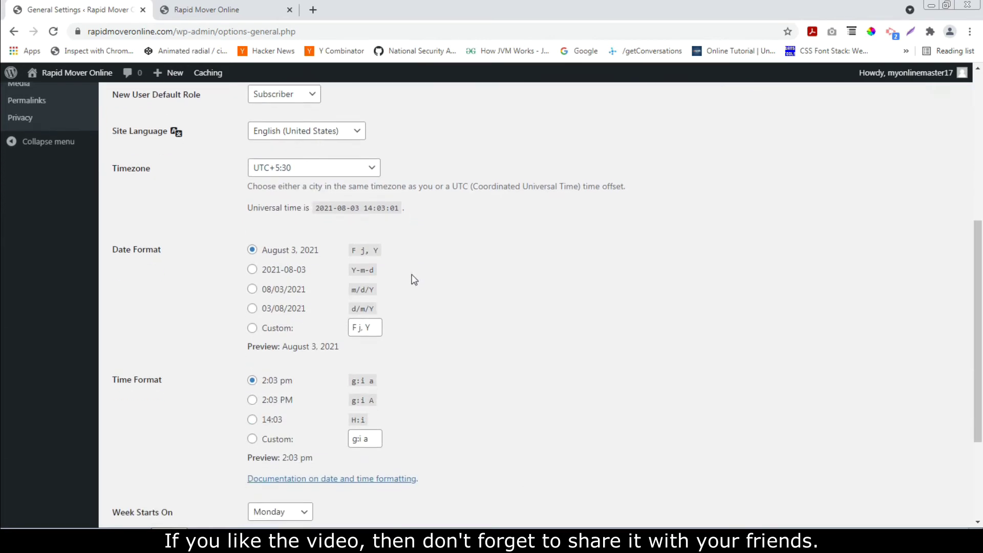
pyautogui.scroll(-2, 311, 230)
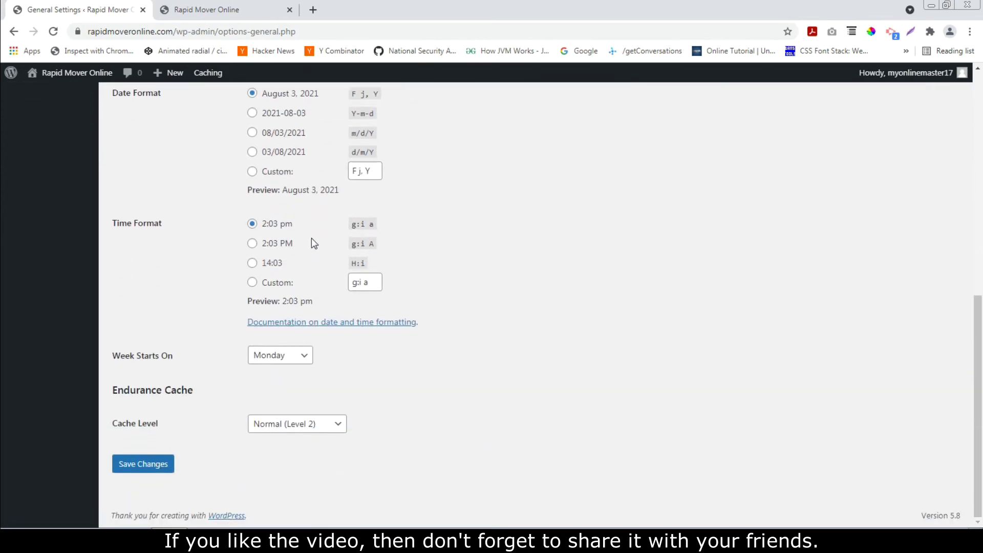
pyautogui.click(149, 463)
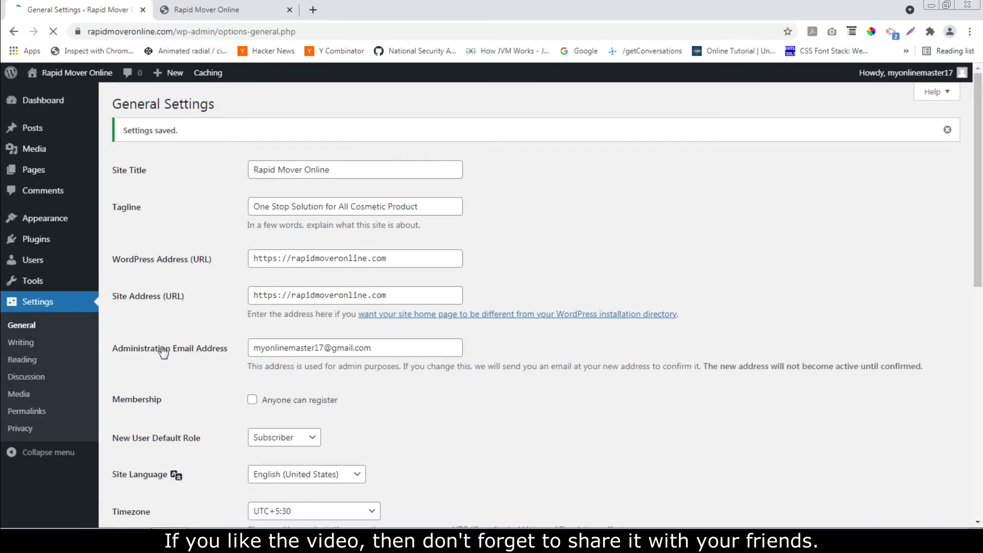
# Step: Review the writing settings, and examine the static page option for the homepage in the reading settings
pyautogui.click(29, 343)
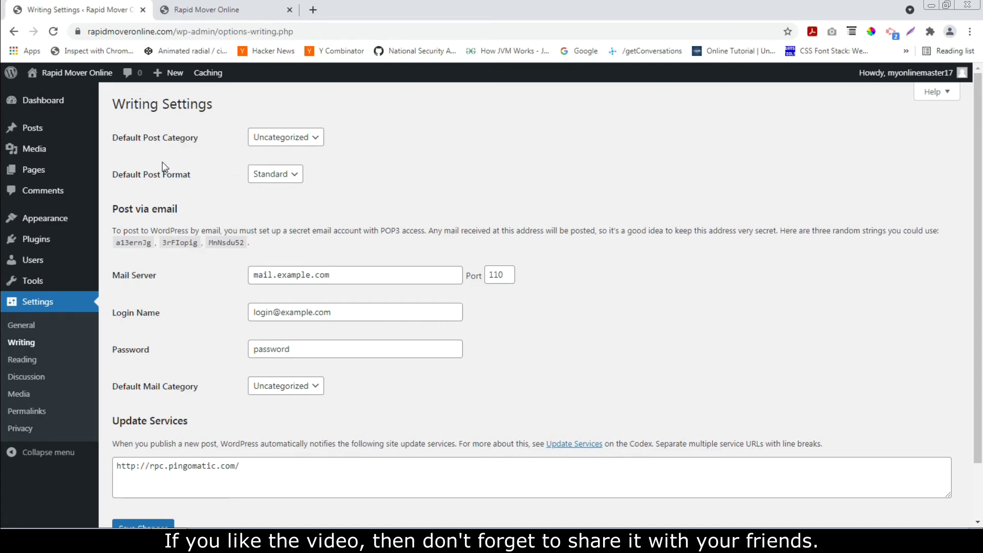
pyautogui.click(23, 360)
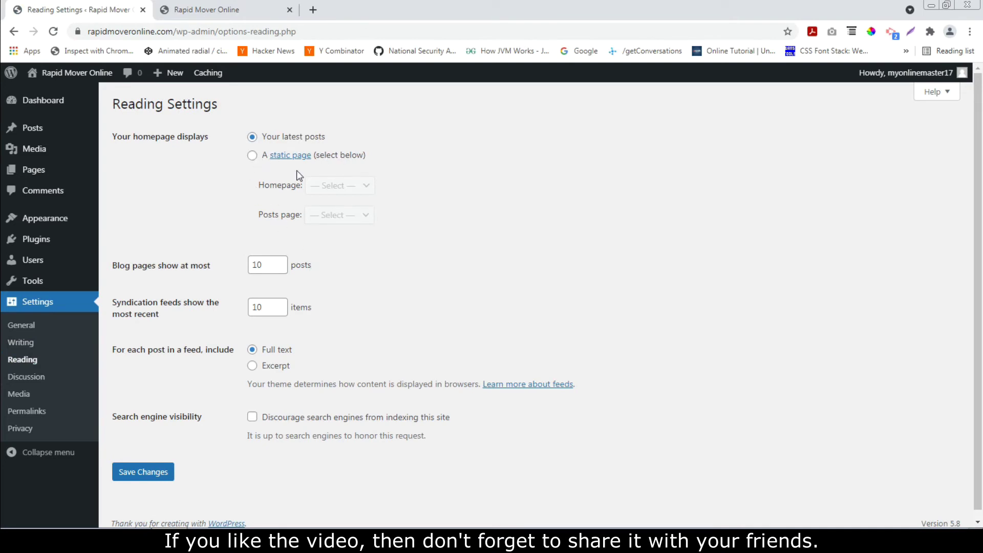
pyautogui.click(252, 155)
pyautogui.click(360, 194)
pyautogui.click(475, 197)
pyautogui.click(369, 186)
pyautogui.click(449, 196)
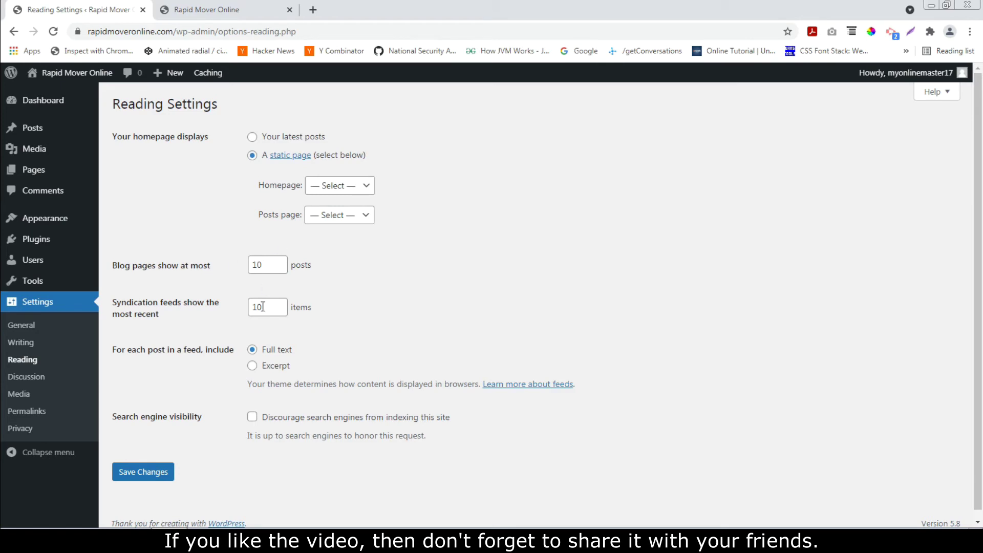
# Step: Change the permalink structure to Post name and save the permalink settings
pyautogui.click(33, 410)
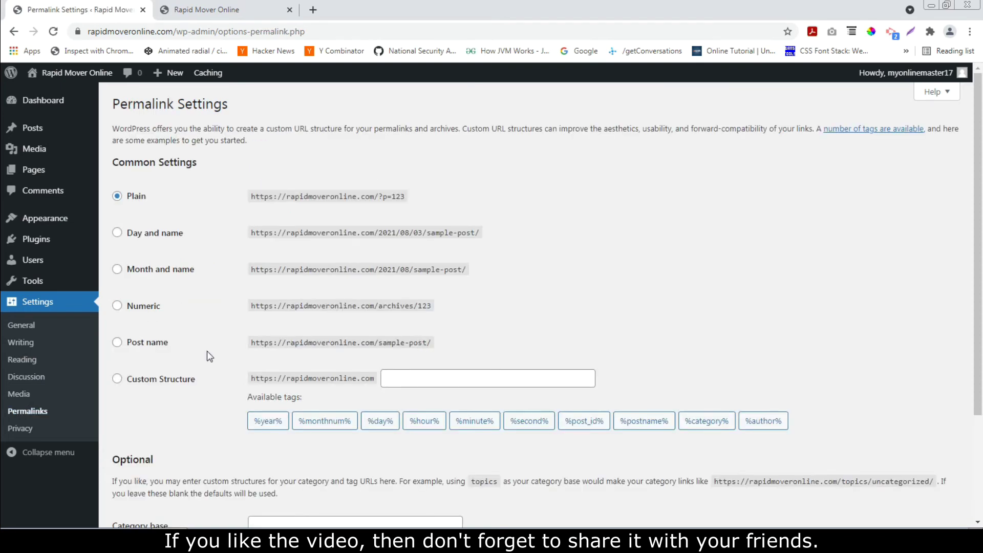
pyautogui.click(117, 342)
pyautogui.scroll(-3, 234, 380)
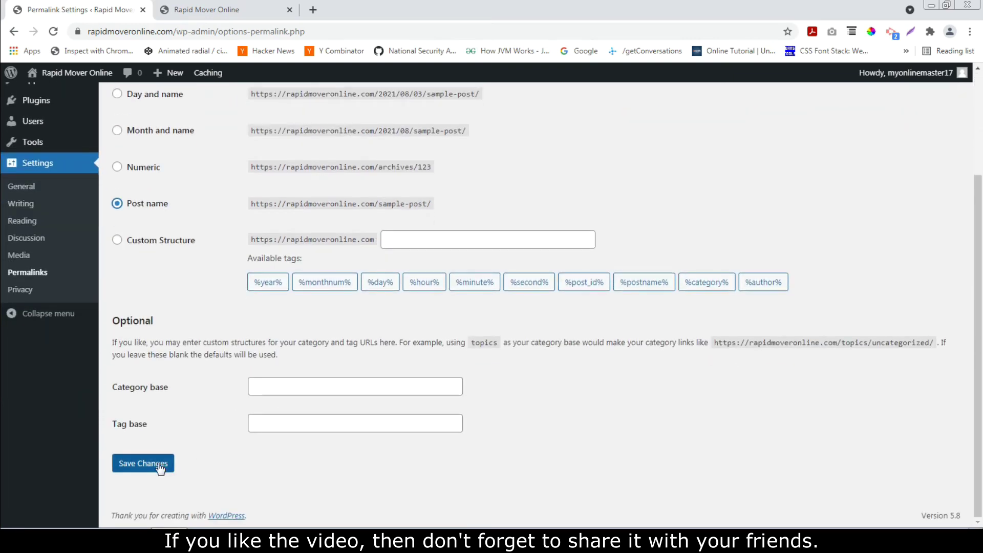
pyautogui.click(149, 464)
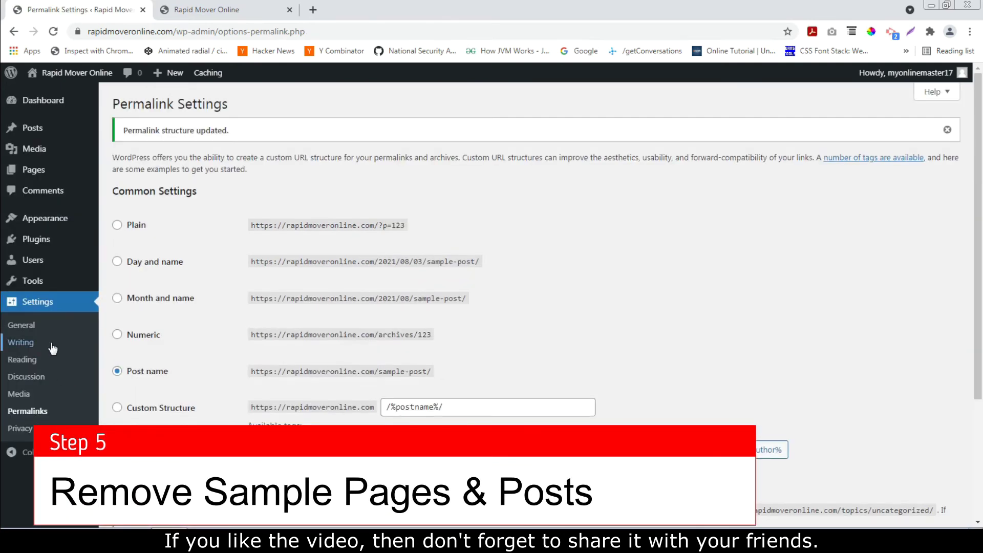
# Step: Move the Privacy Policy and Sample Page pages to the trash in bulk
pyautogui.moveTo(31, 170)
pyautogui.click(148, 175)
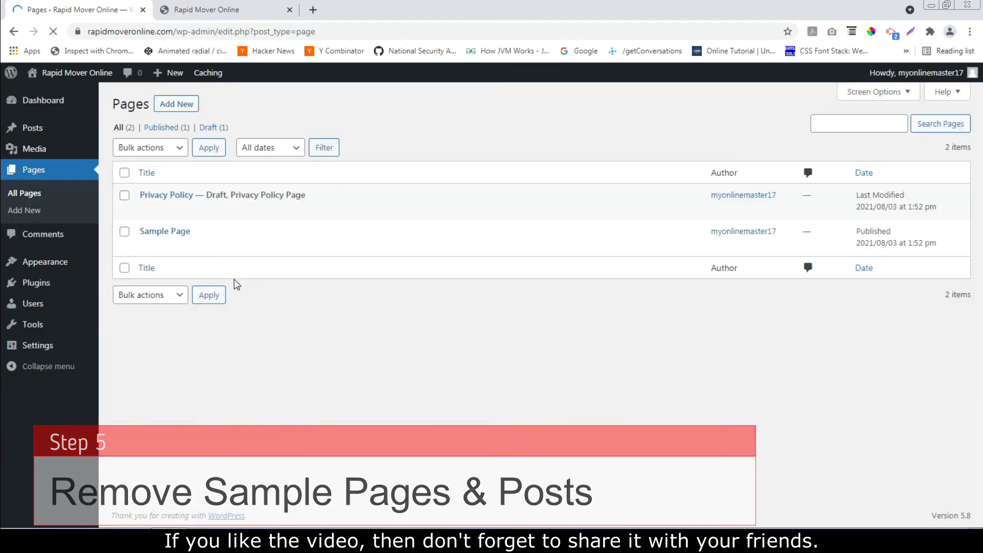
pyautogui.click(124, 195)
pyautogui.click(124, 232)
pyautogui.click(153, 148)
pyautogui.click(154, 210)
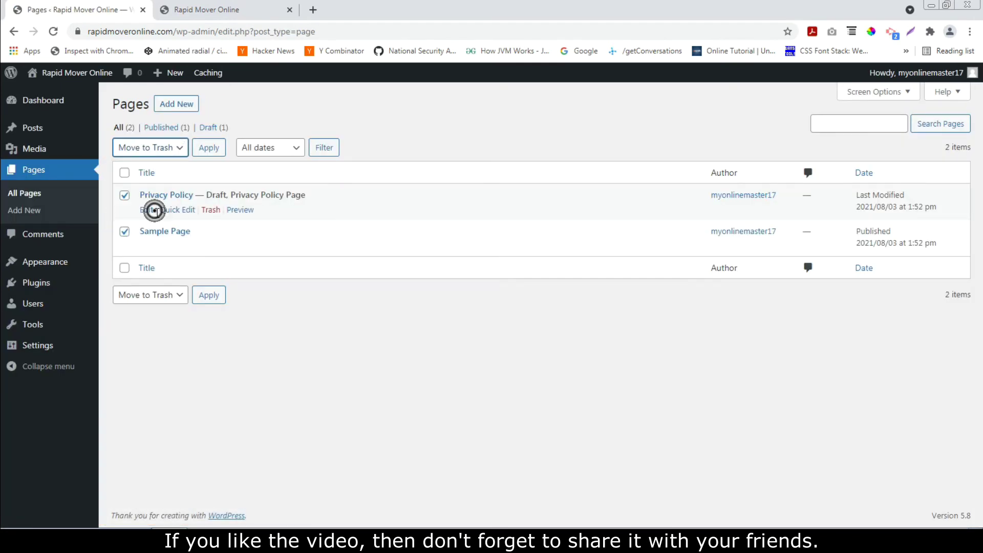
pyautogui.click(208, 148)
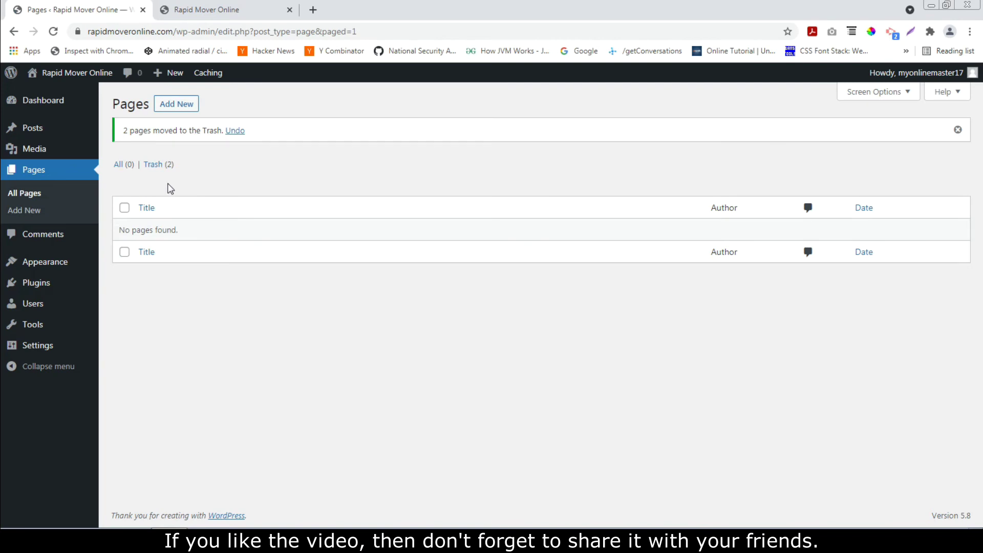
# Step: Permanently delete the trashed Privacy Policy and Sample Page pages by emptying the pages trash
pyautogui.click(151, 165)
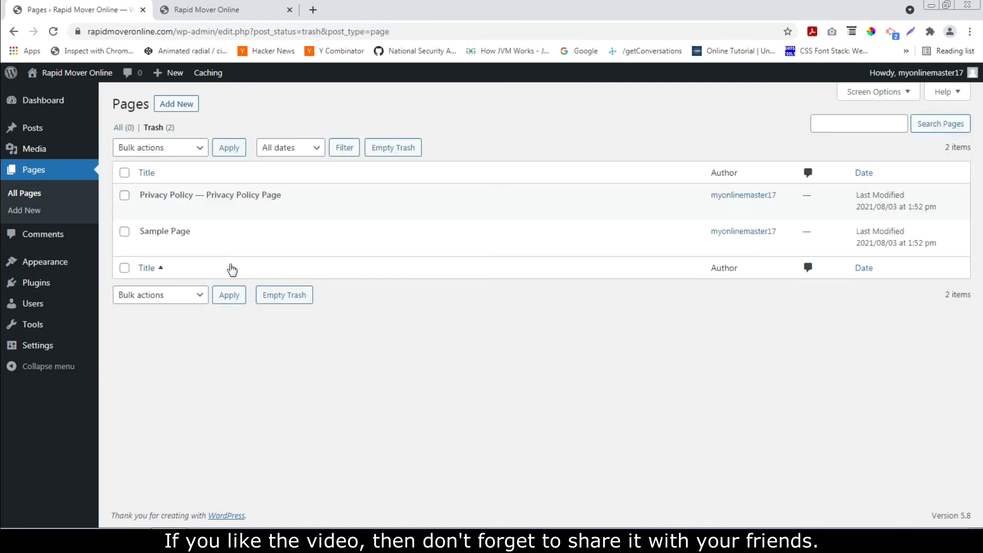
pyautogui.click(124, 172)
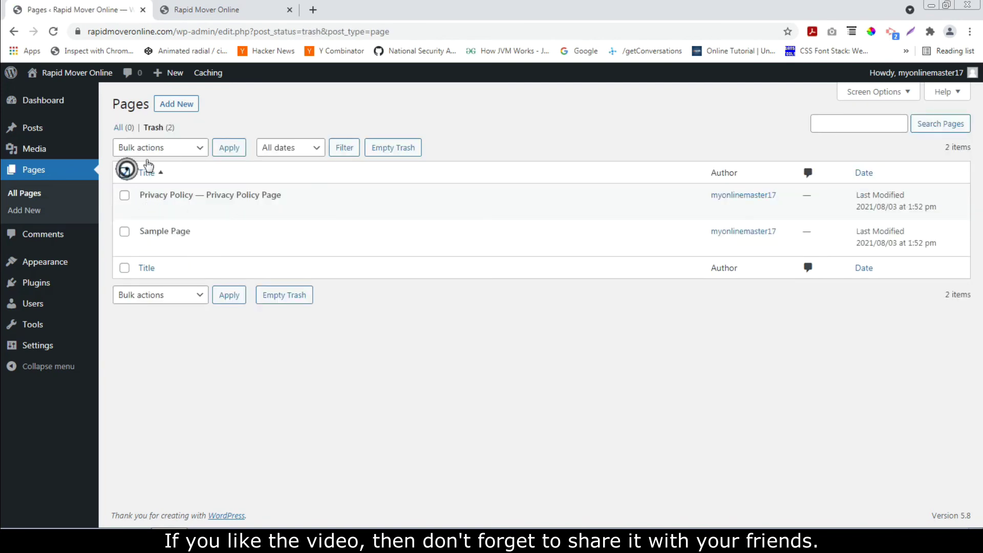
pyautogui.click(388, 147)
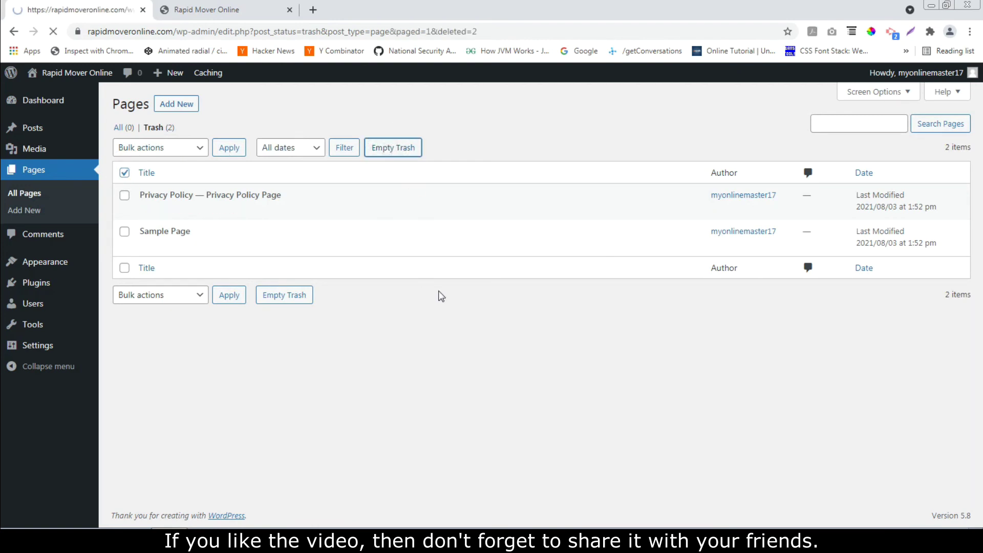
# Step: Move the "Hello world!" post to the trash and empty the posts trash
pyautogui.click(44, 131)
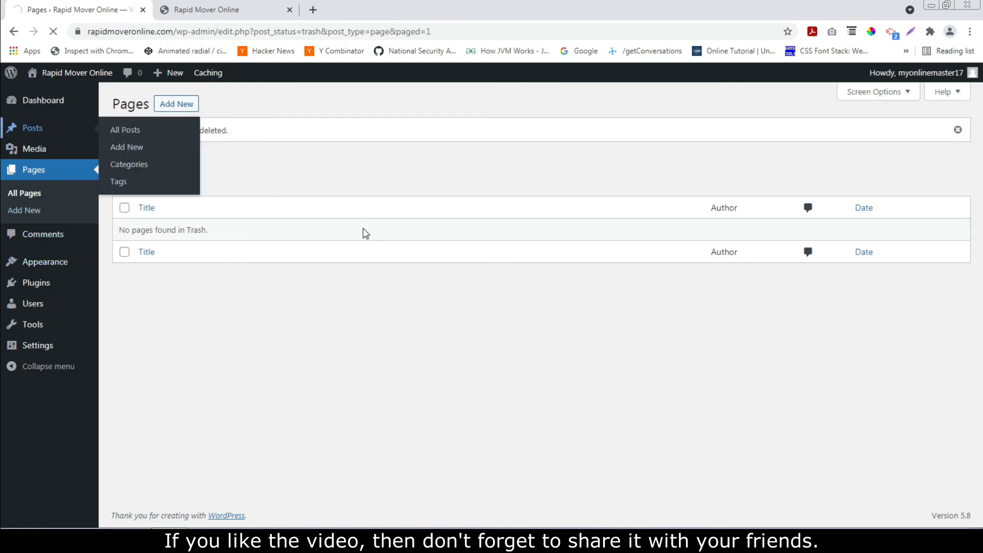
pyautogui.click(125, 195)
pyautogui.click(211, 210)
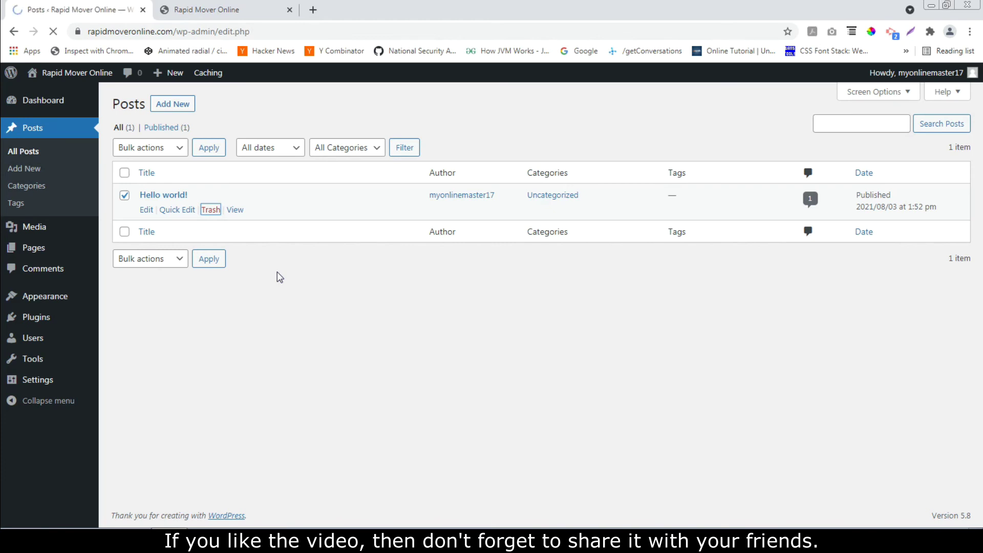
pyautogui.click(153, 164)
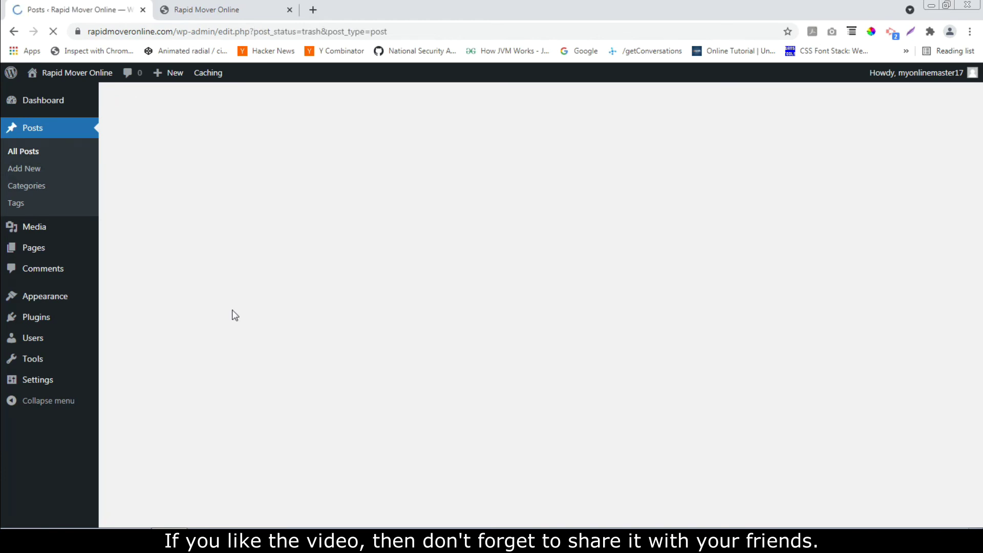
pyautogui.click(463, 148)
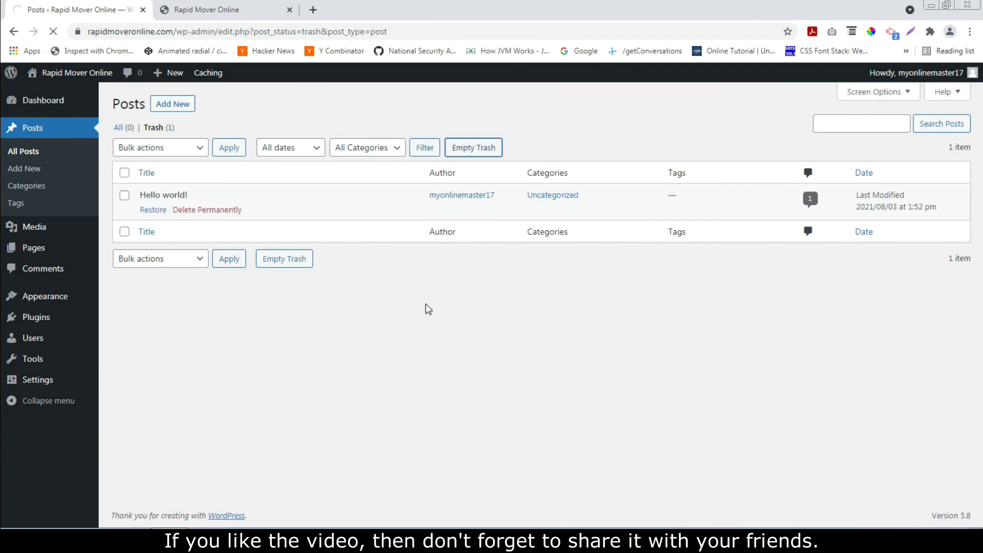